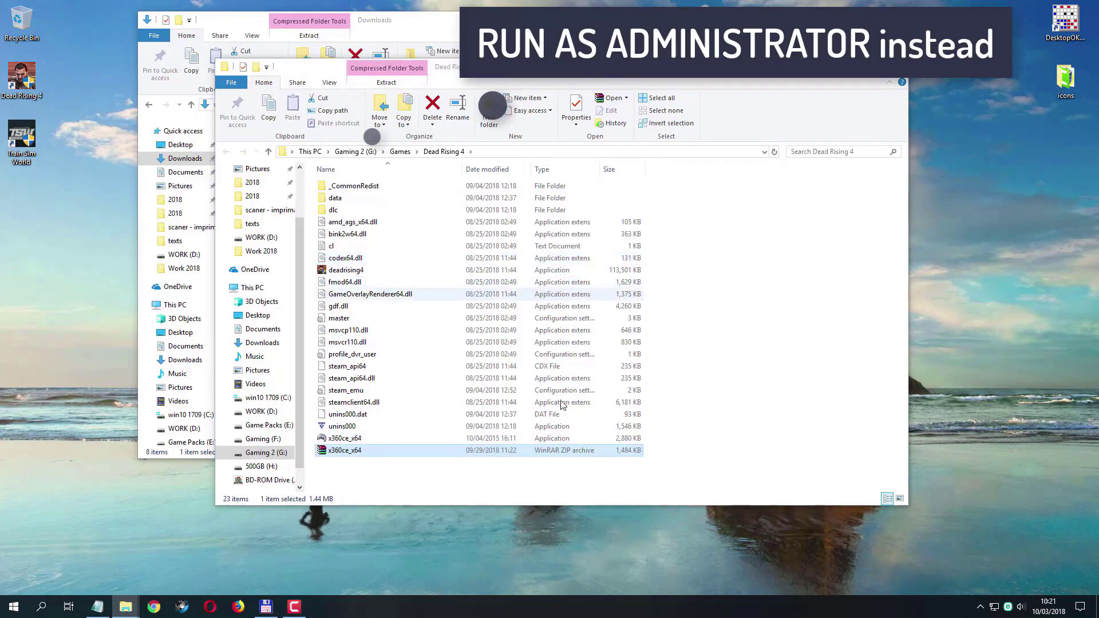
# Open the x360ce_x64 application in the Dead Rising 4 folder and create the missing xinput1_3.dll file
pyautogui.click(378, 438)
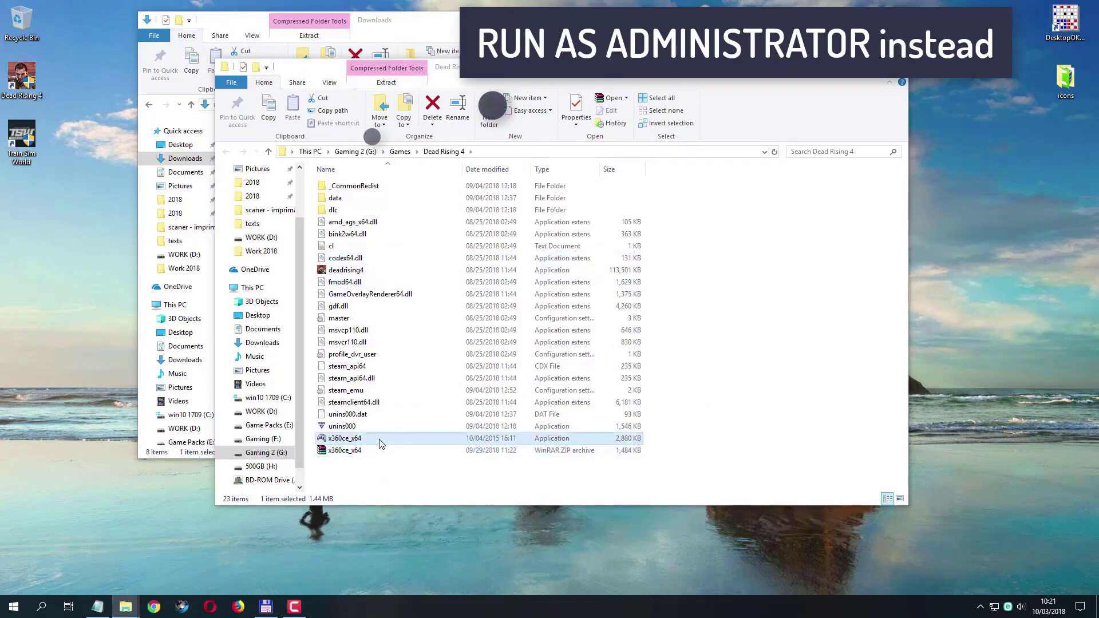
pyautogui.doubleClick(344, 438)
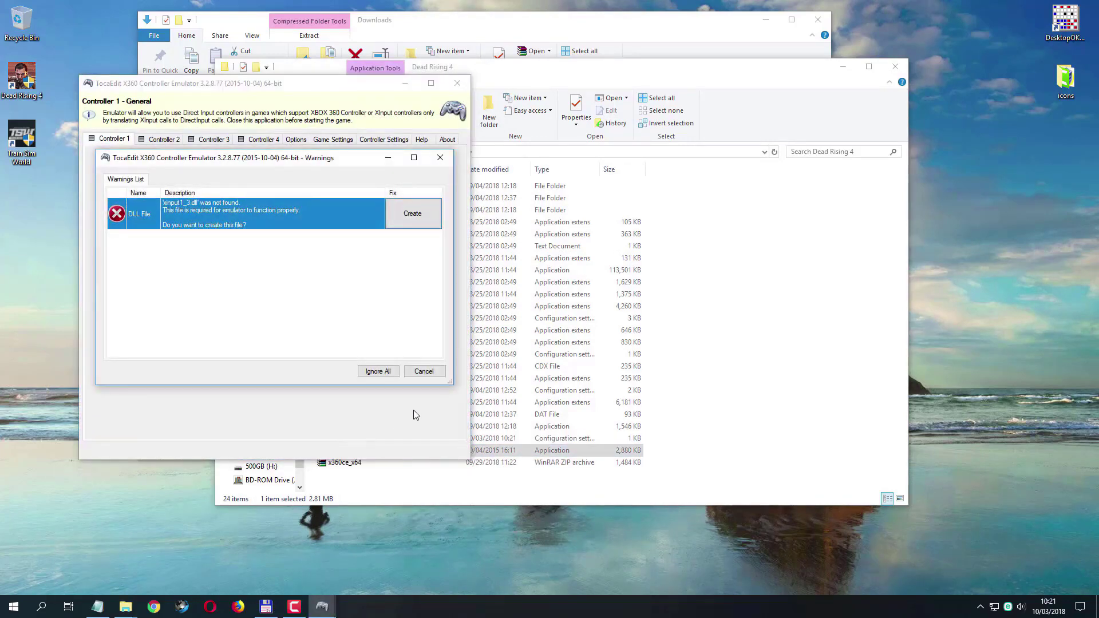
pyautogui.click(415, 215)
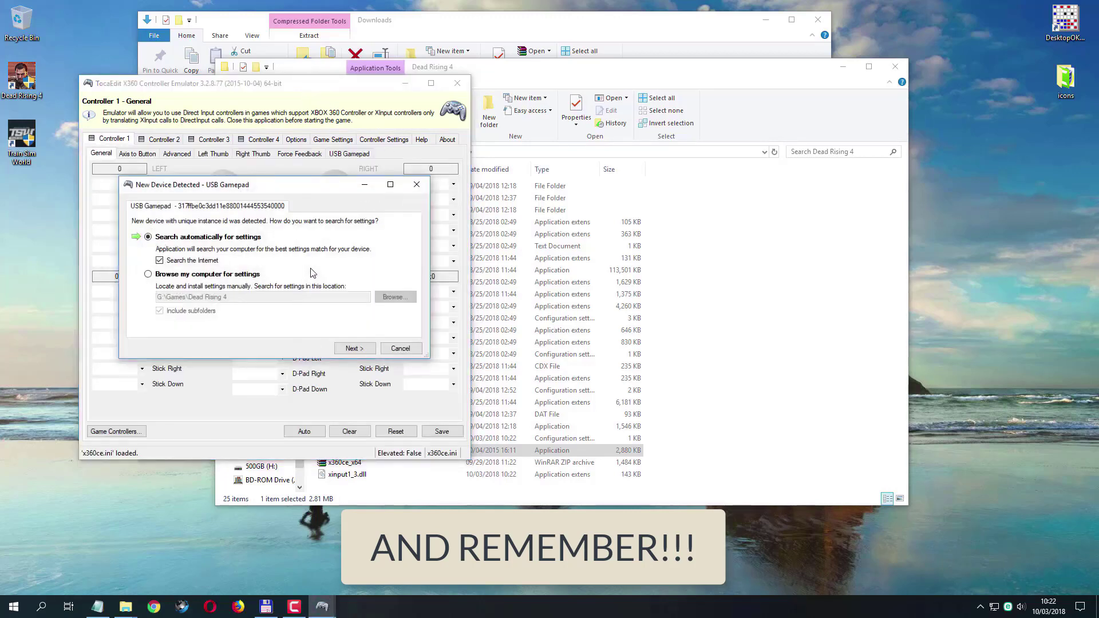
# Load the USB Gamepad's settings through the automatic search, permanently allowing the emulator's outbound internet connection
pyautogui.click(353, 348)
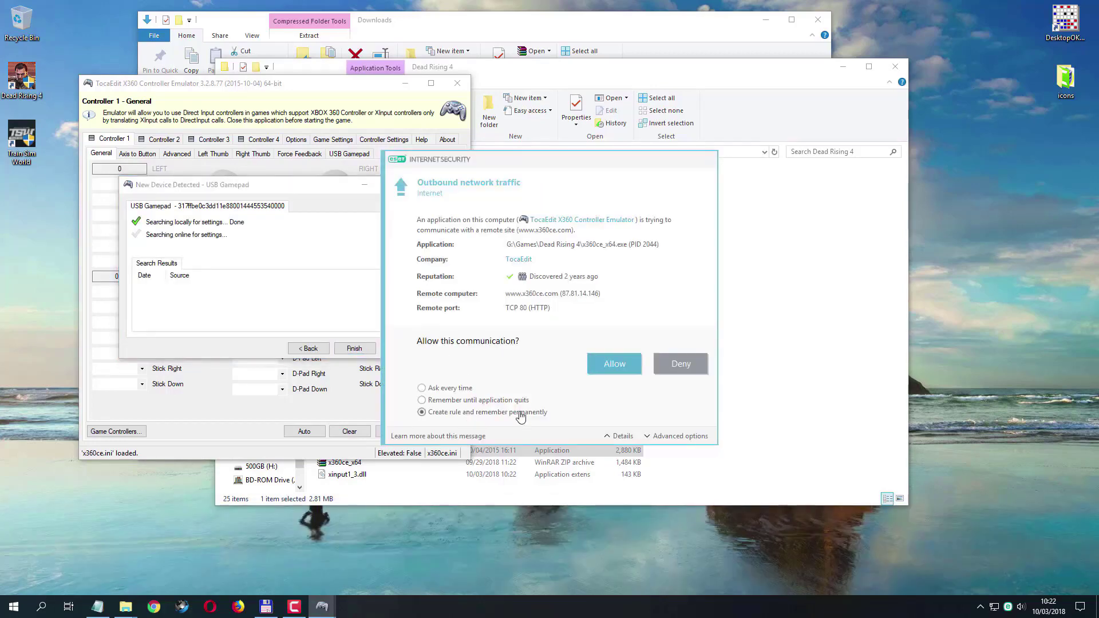
pyautogui.click(603, 366)
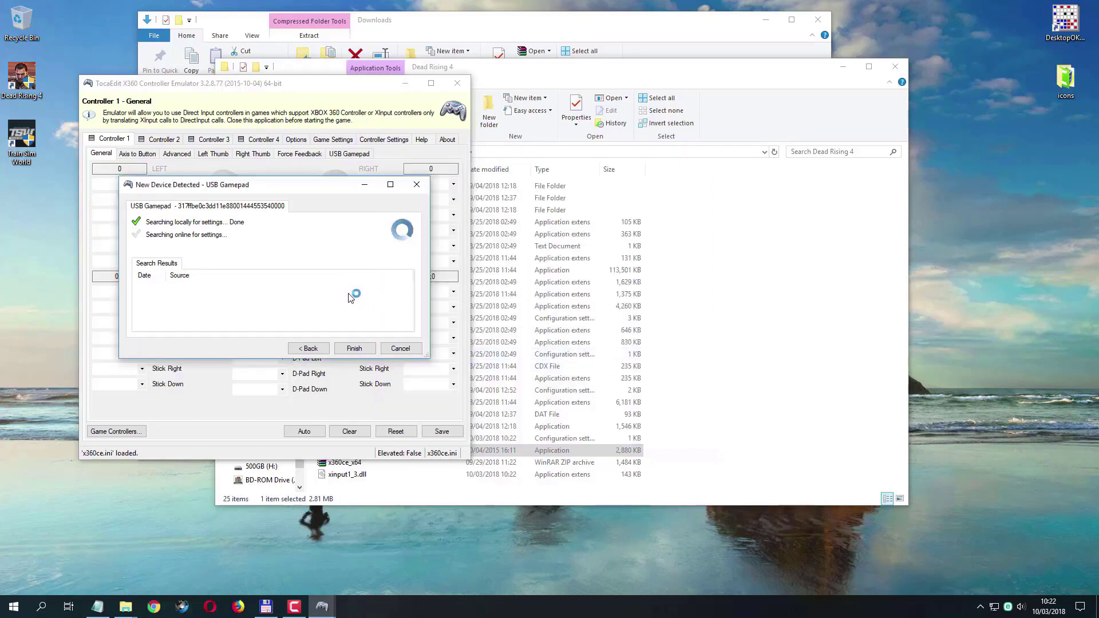
pyautogui.click(354, 349)
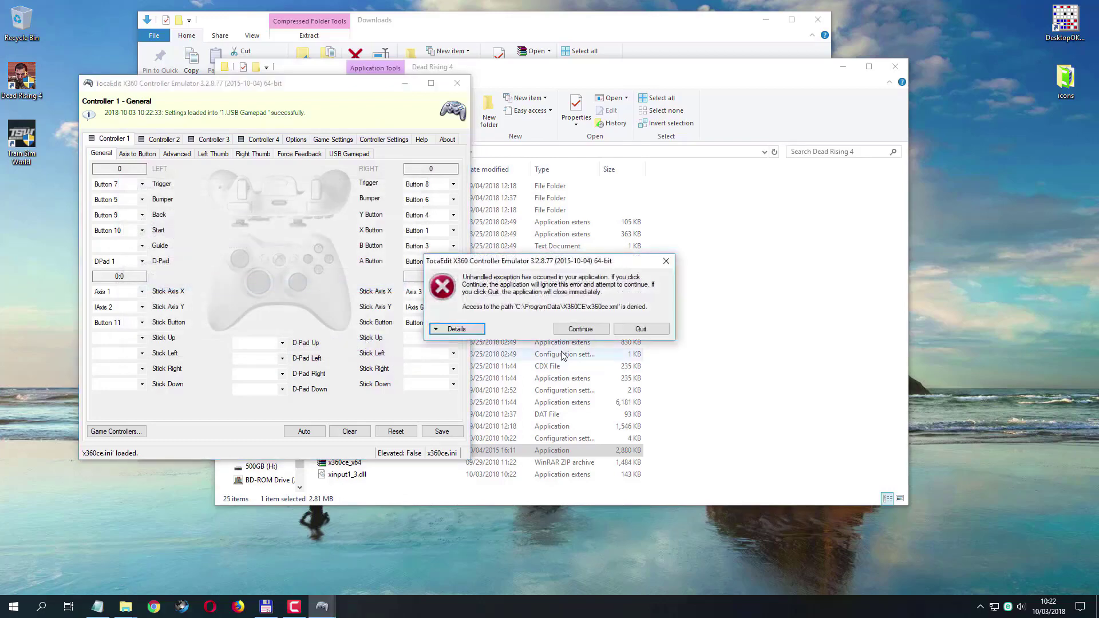
pyautogui.click(580, 329)
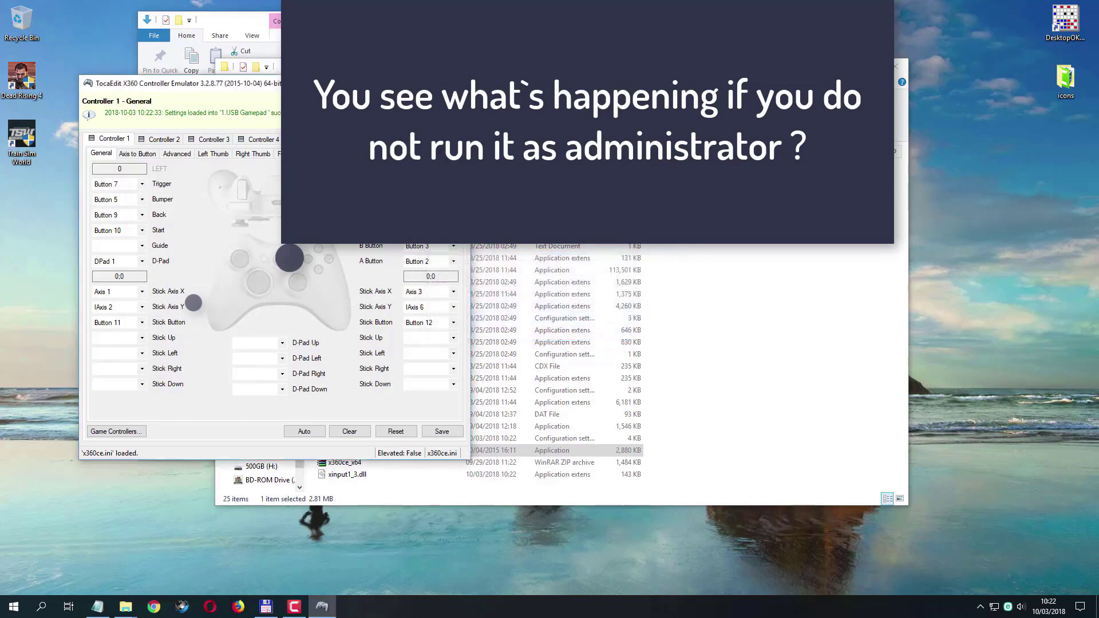
# Try to save the Controller 1 settings and close the emulator
pyautogui.moveTo(401, 83); pyautogui.dragTo(685, 81)
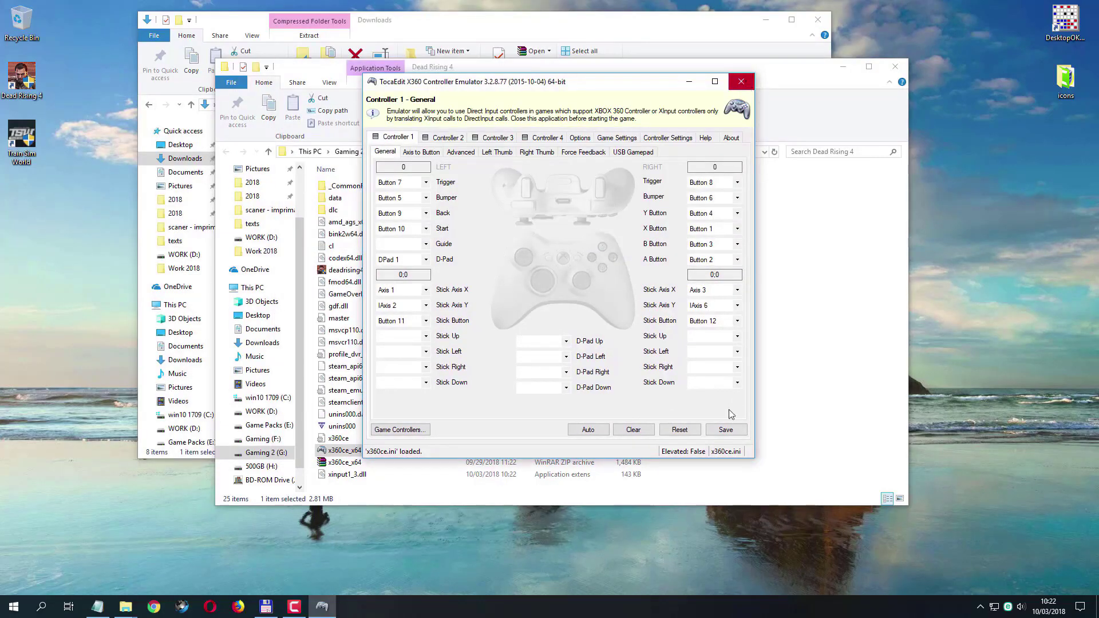
pyautogui.click(728, 430)
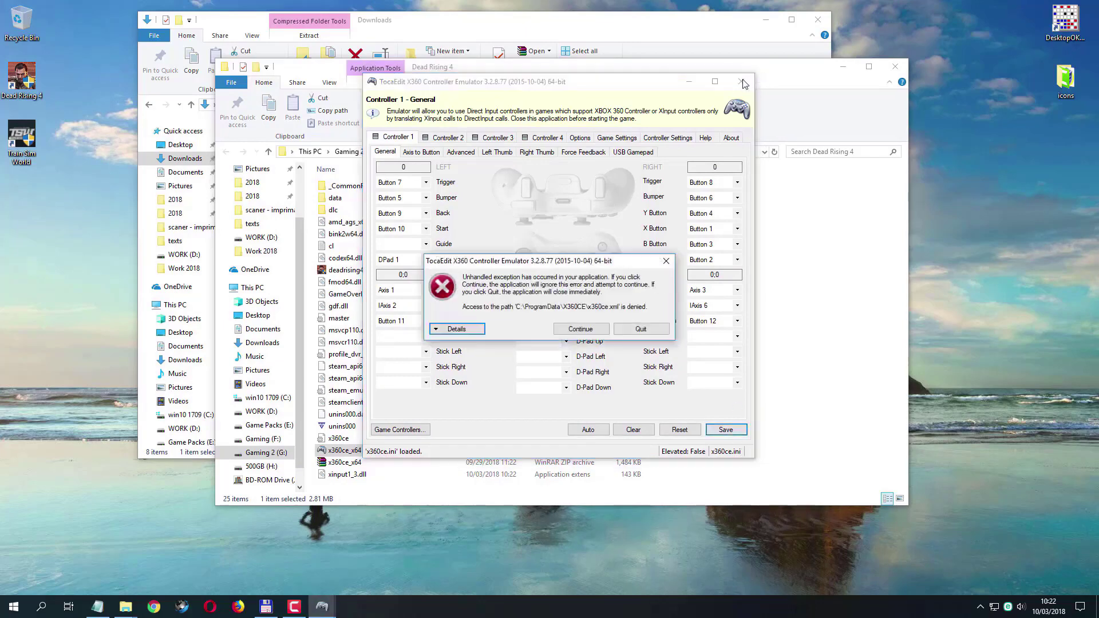
pyautogui.click(582, 331)
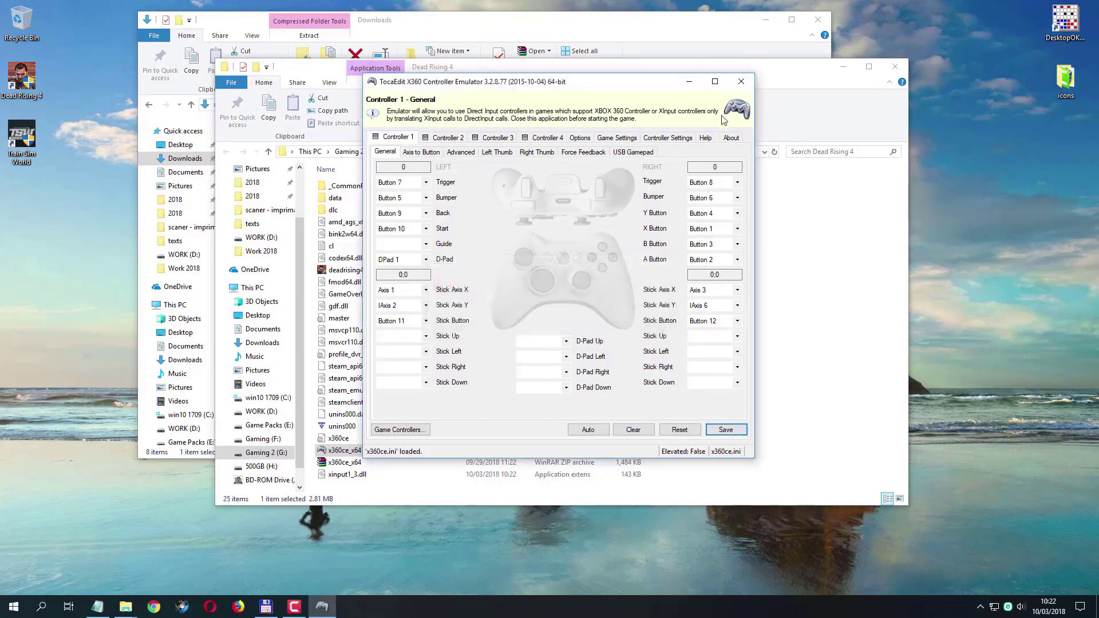
pyautogui.click(743, 82)
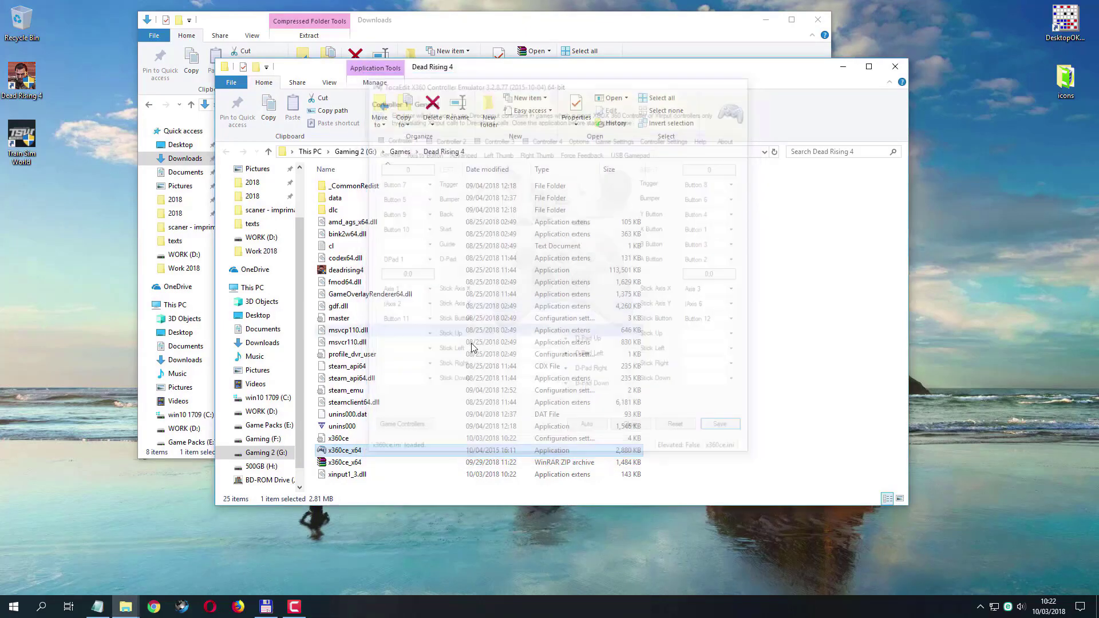
# Run the x360ce_x64 application from the Dead Rising 4 folder as administrator
pyautogui.rightClick(359, 451)
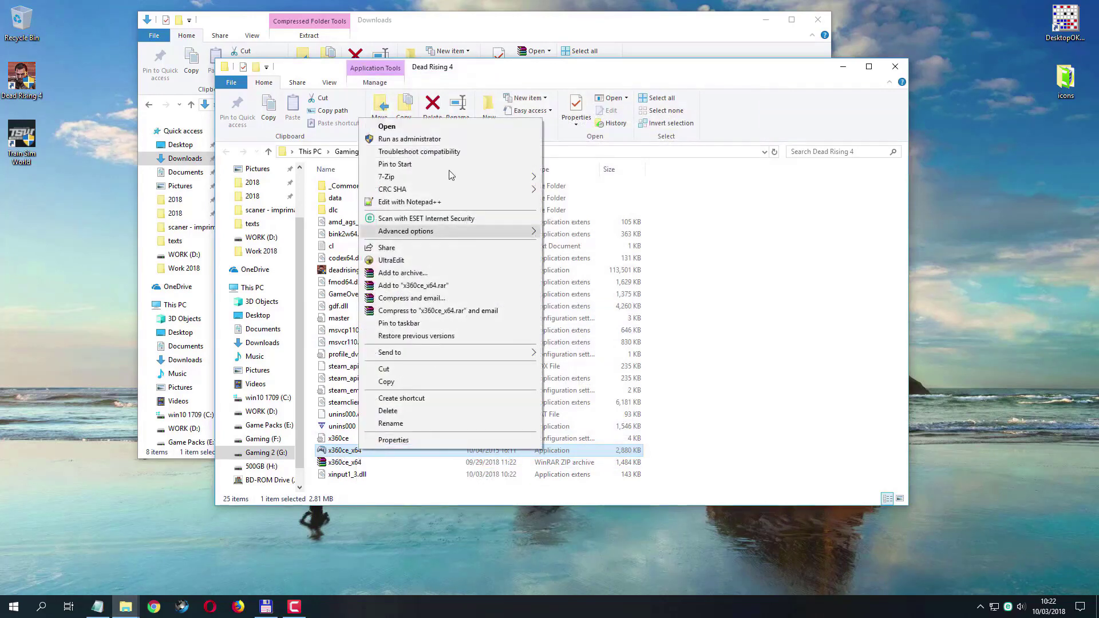
pyautogui.click(439, 143)
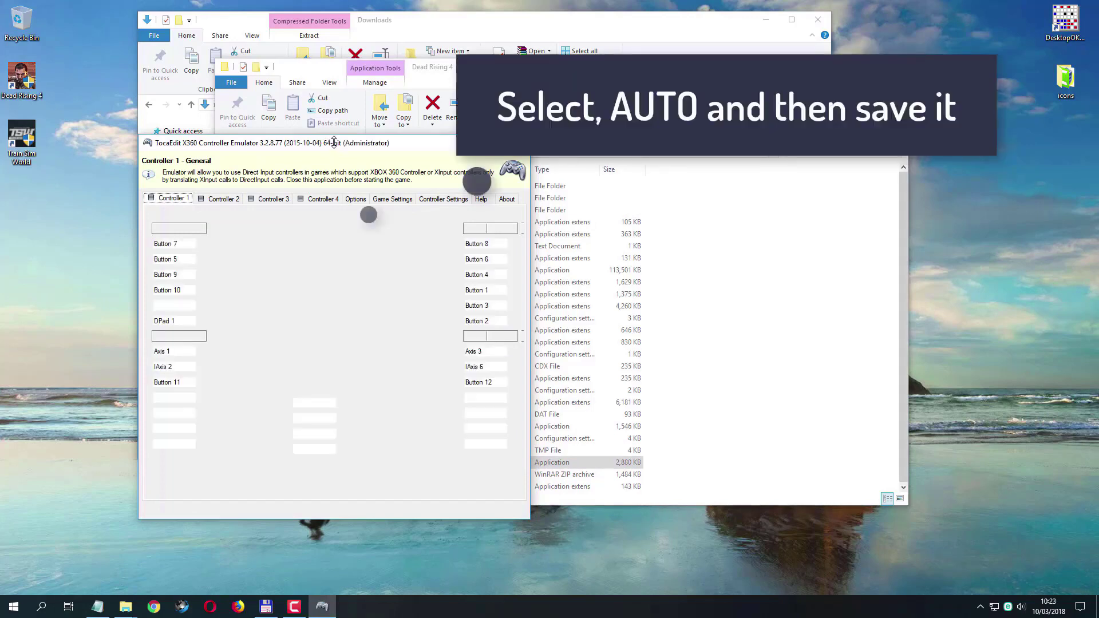
pyautogui.moveTo(354, 146); pyautogui.dragTo(509, 130)
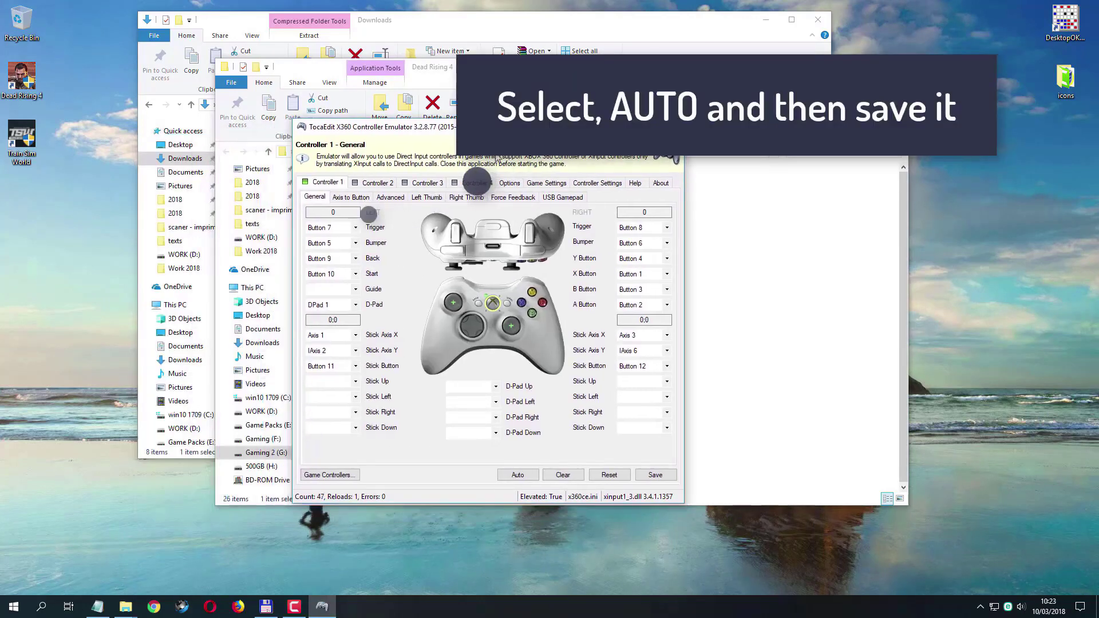
# Fill all Controller 1 settings automatically, save them and close the emulator
pyautogui.click(518, 475)
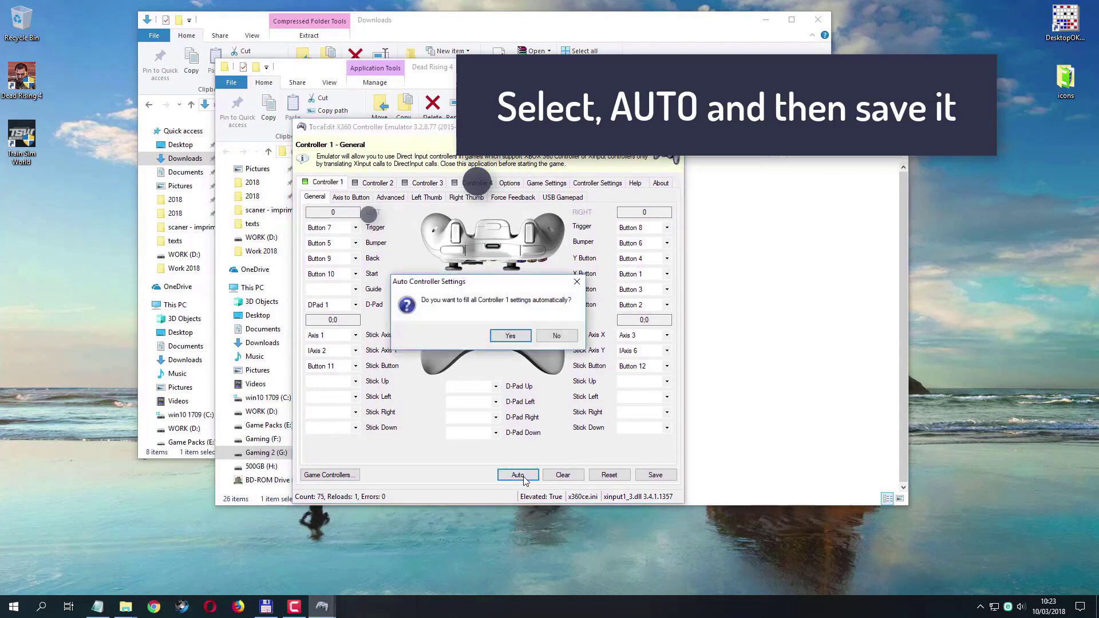
pyautogui.click(507, 338)
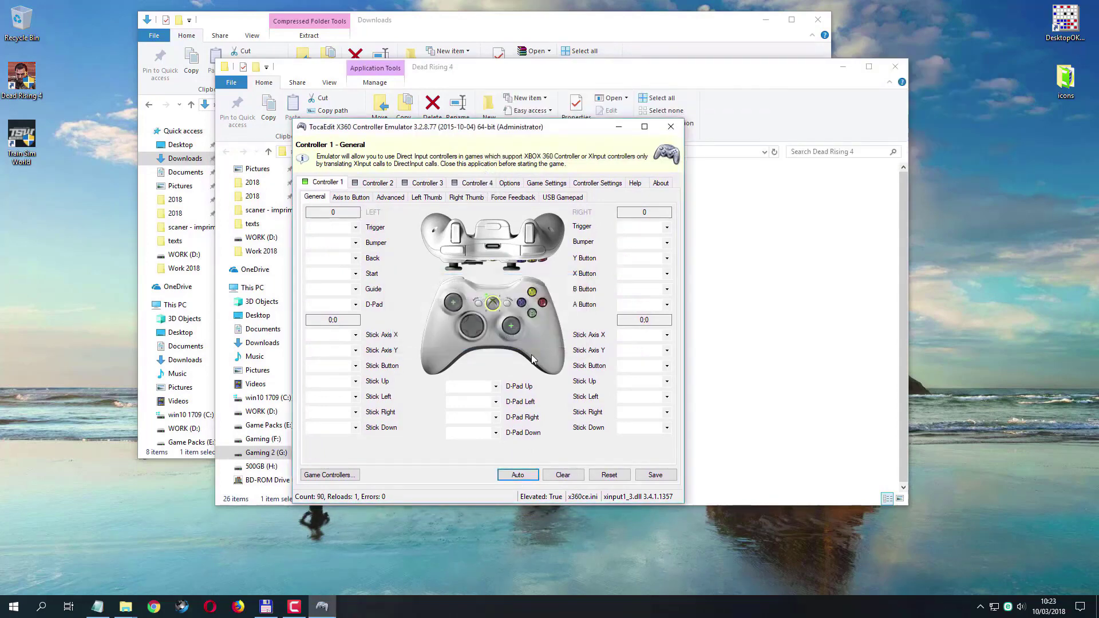
pyautogui.click(655, 475)
pyautogui.click(665, 476)
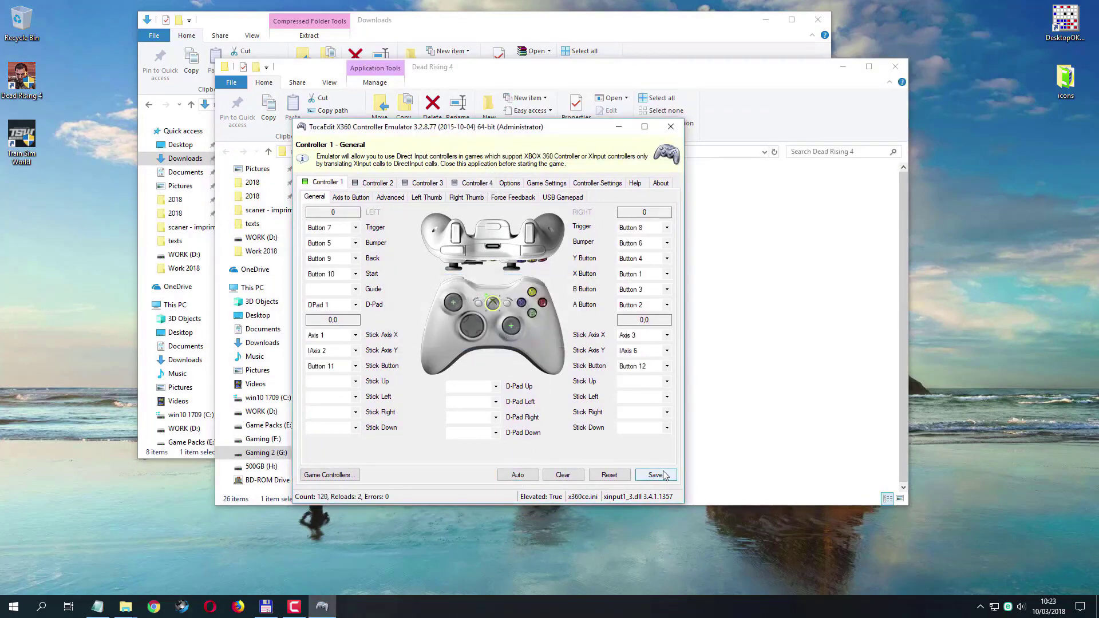
pyautogui.click(676, 129)
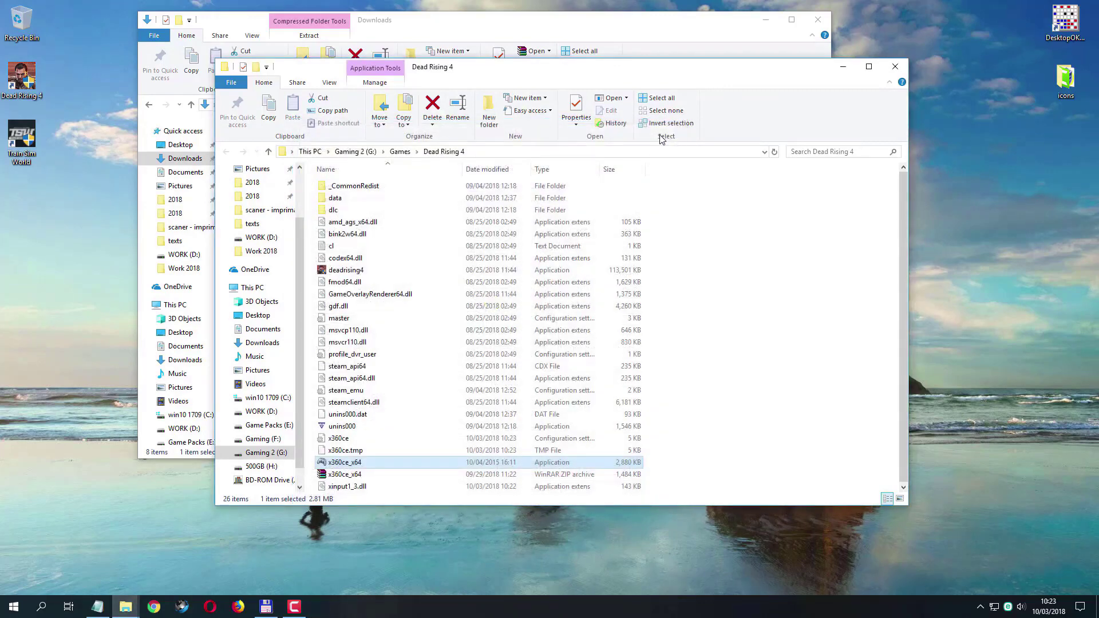
# Run x360ce_x64 as administrator again and enable the DI hook mask in the game settings for x360ce_x64.exe
pyautogui.click(408, 272)
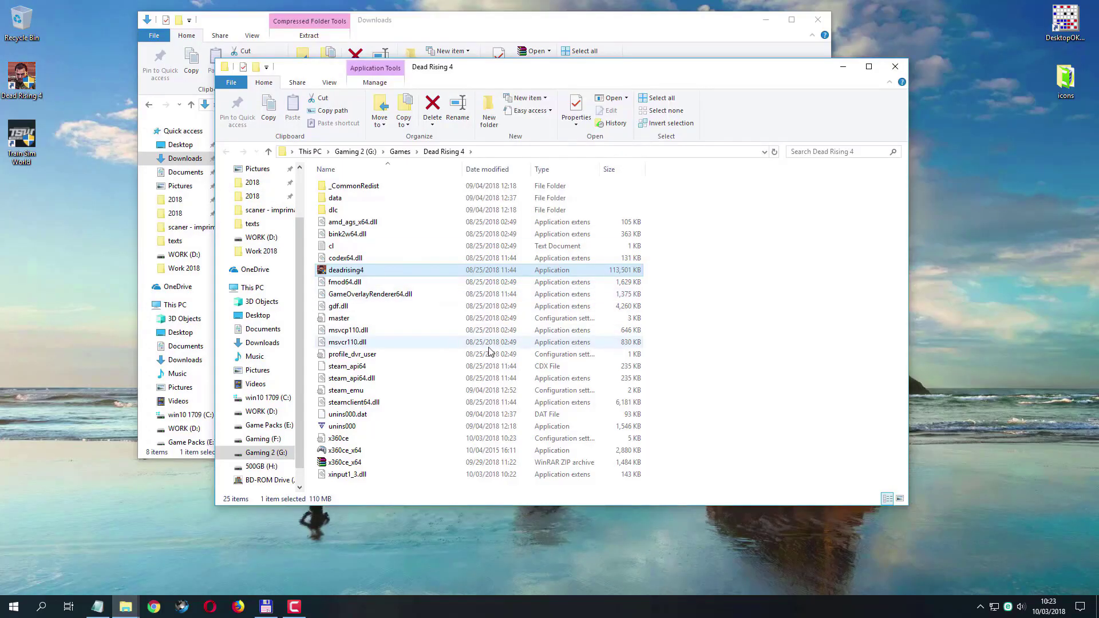
pyautogui.click(399, 452)
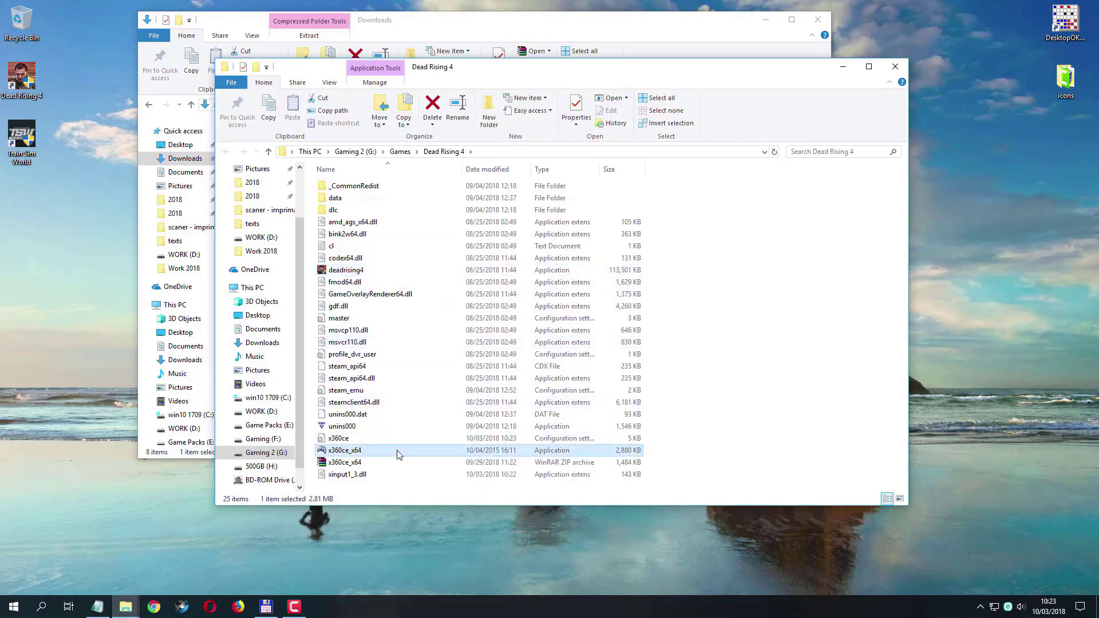
pyautogui.rightClick(399, 453)
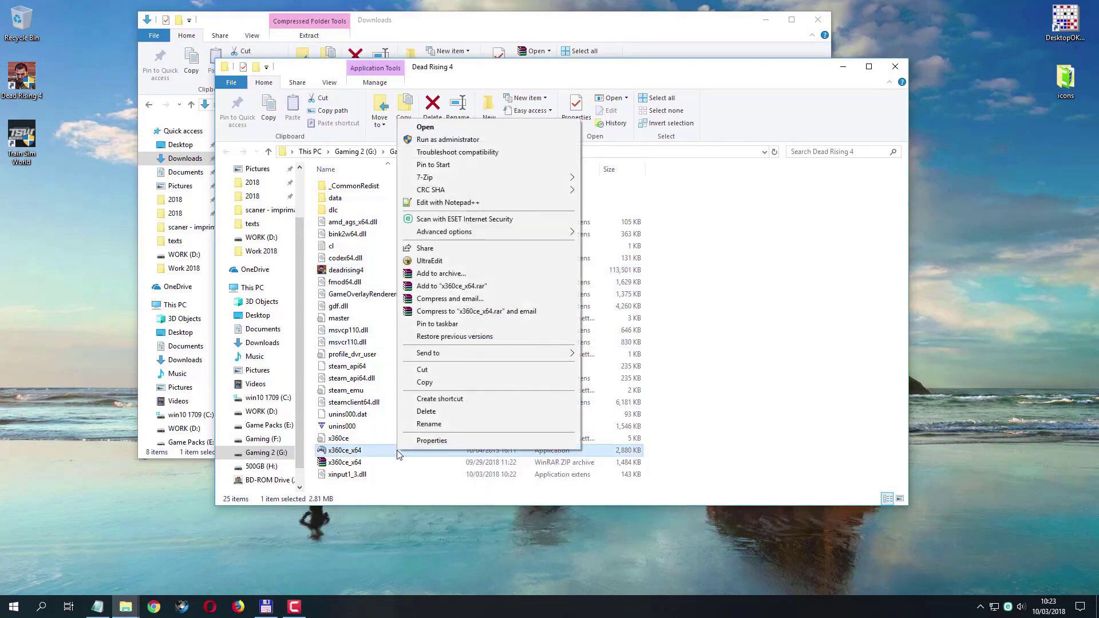
pyautogui.click(517, 139)
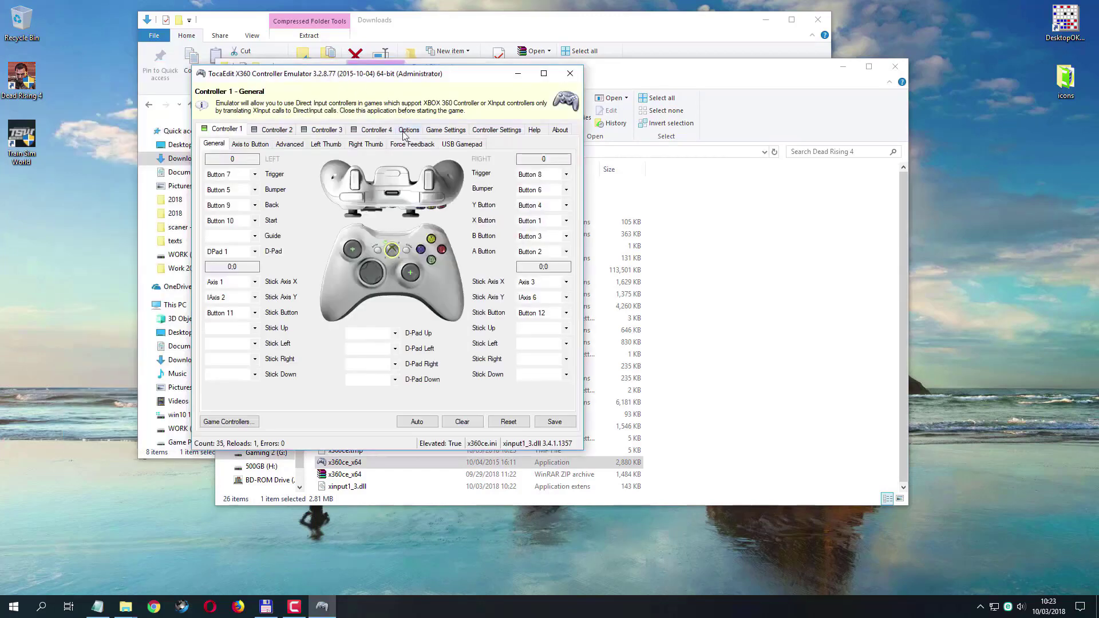
pyautogui.click(455, 130)
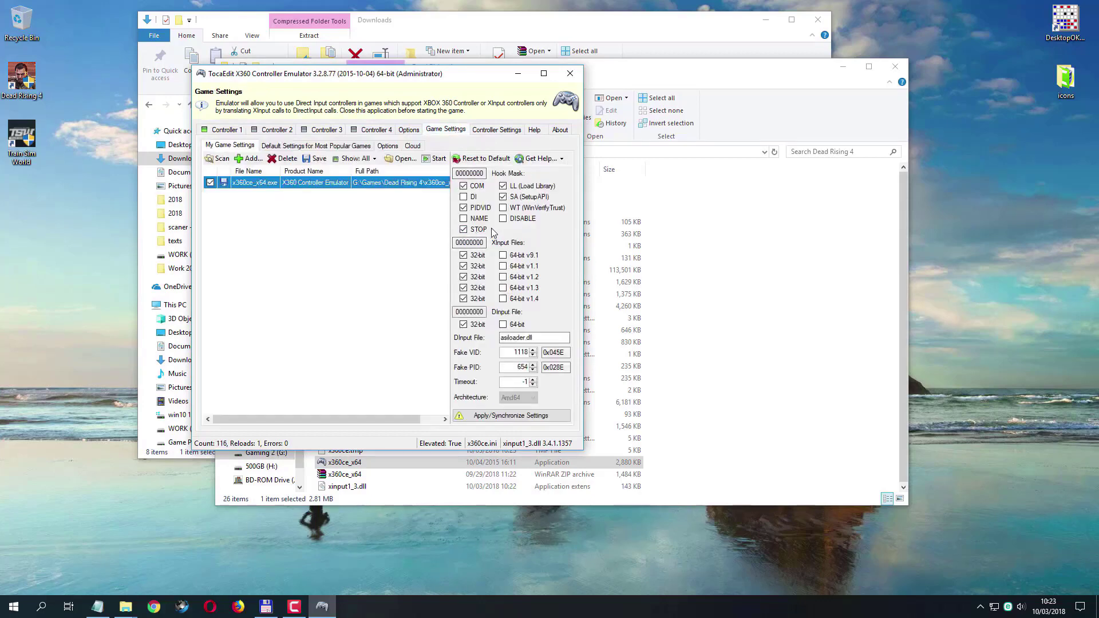
pyautogui.click(473, 202)
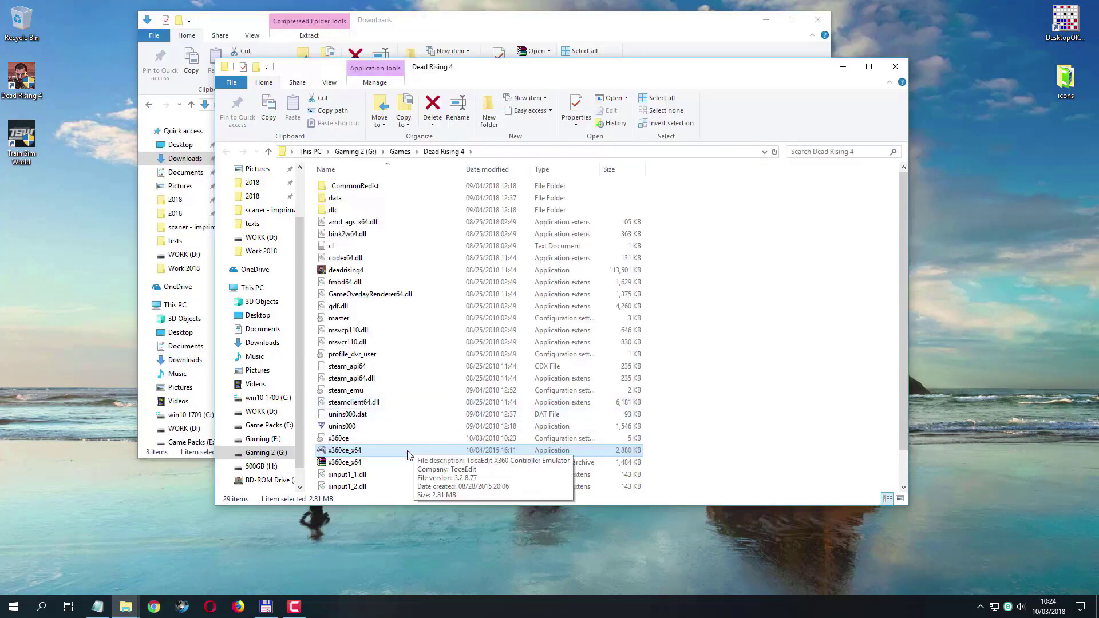
# Relaunch x360ce_x64 as administrator and show its Game Settings
pyautogui.rightClick(408, 455)
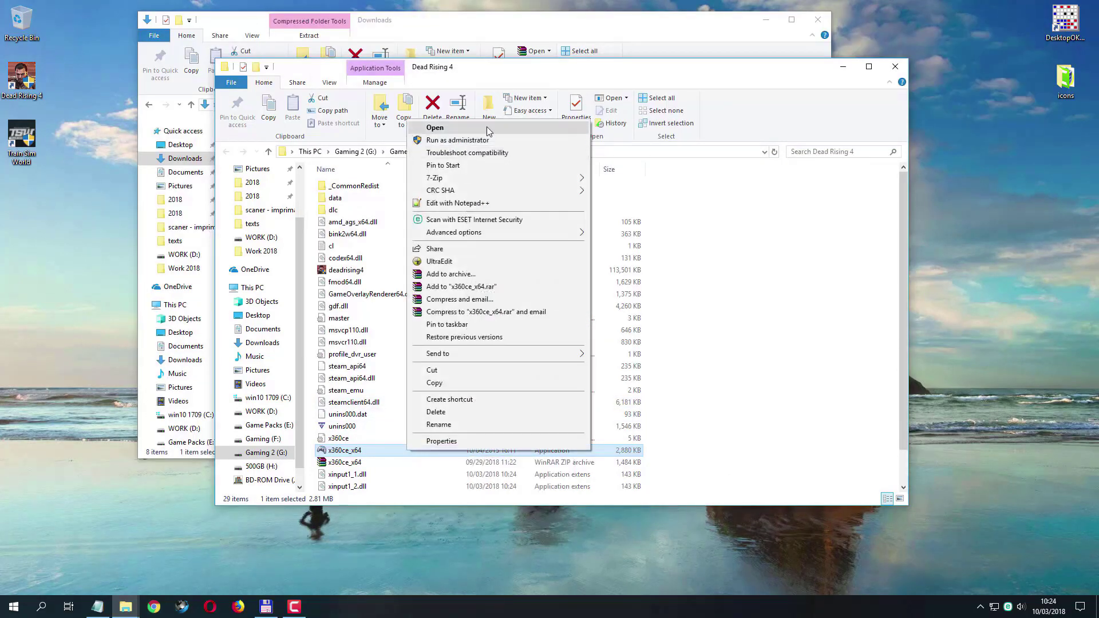
pyautogui.click(461, 140)
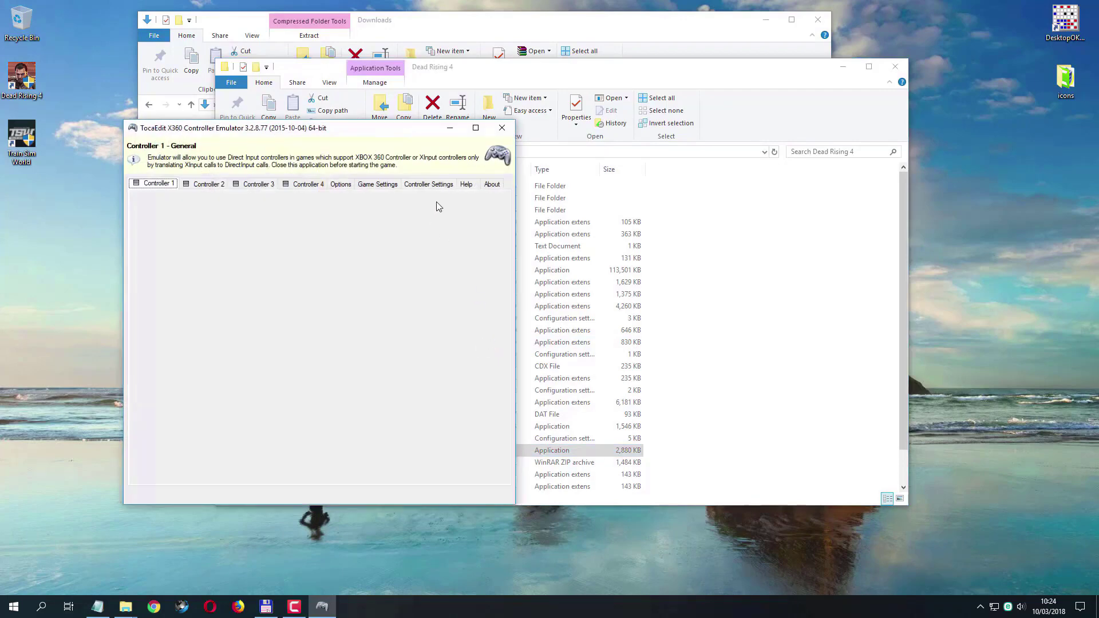
pyautogui.click(377, 184)
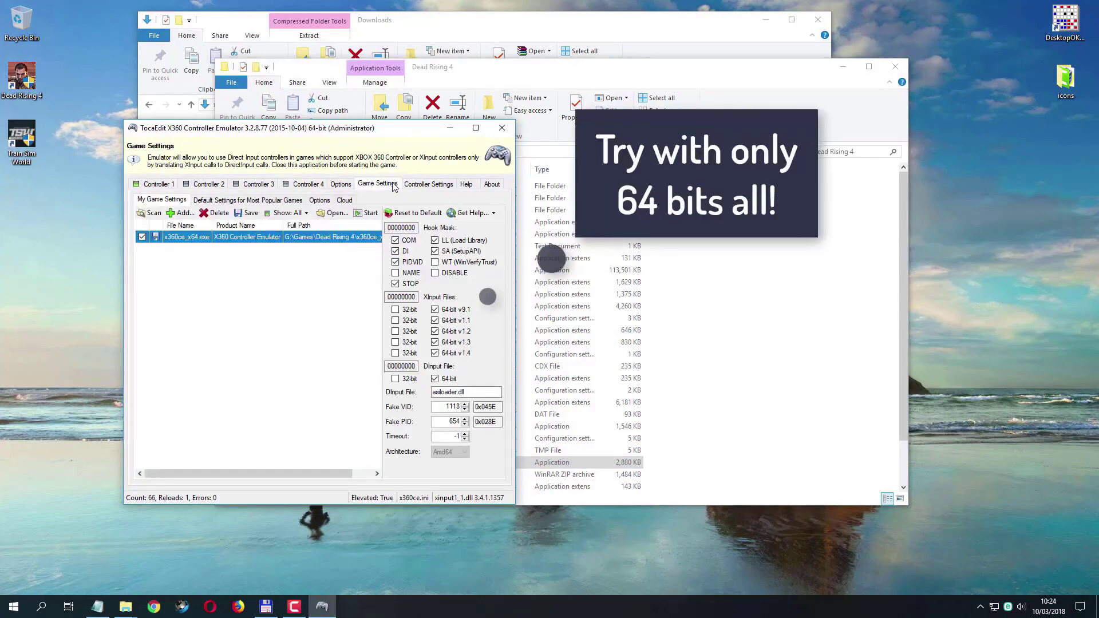
# Clear every Hook Mask option for x360ce_x64.exe, save the game settings and close the emulator
pyautogui.click(407, 283)
pyautogui.click(407, 263)
pyautogui.click(408, 250)
pyautogui.click(407, 241)
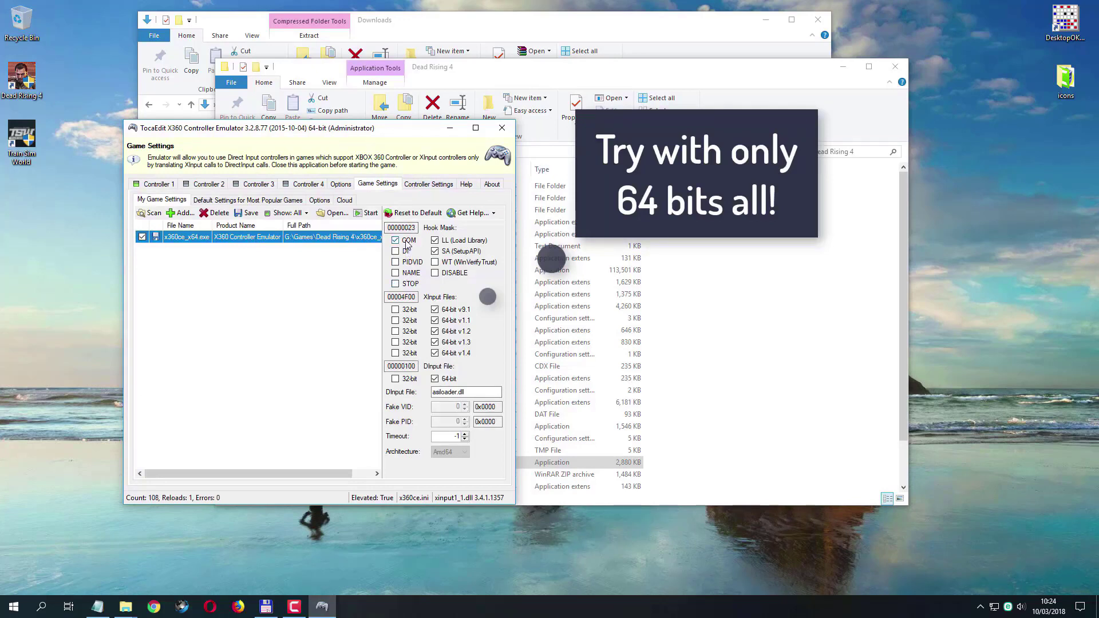
pyautogui.click(455, 253)
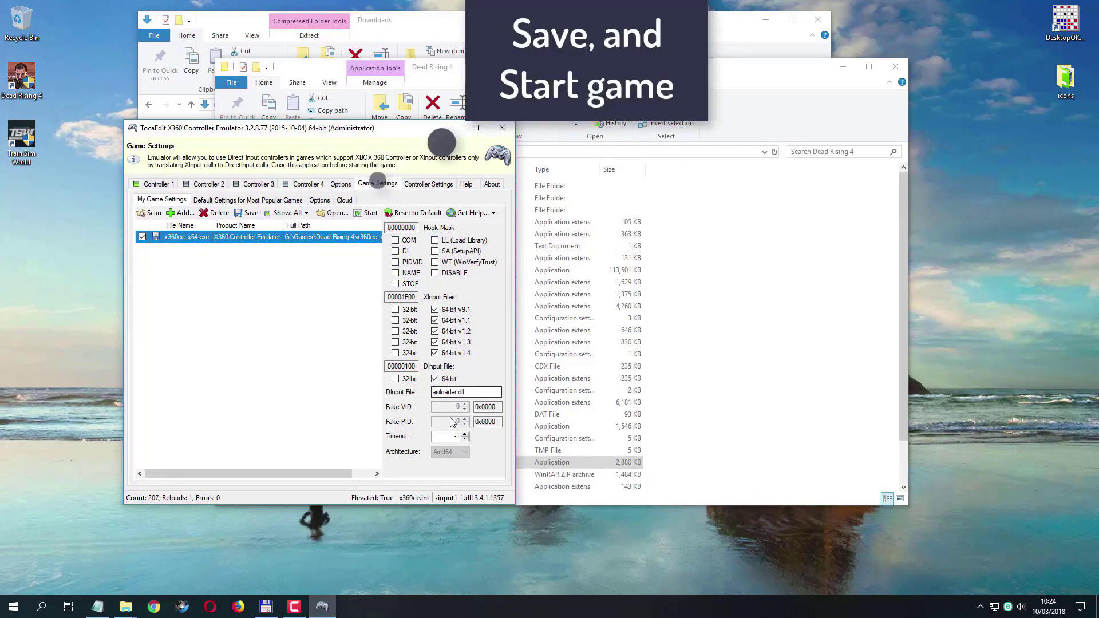
pyautogui.click(246, 212)
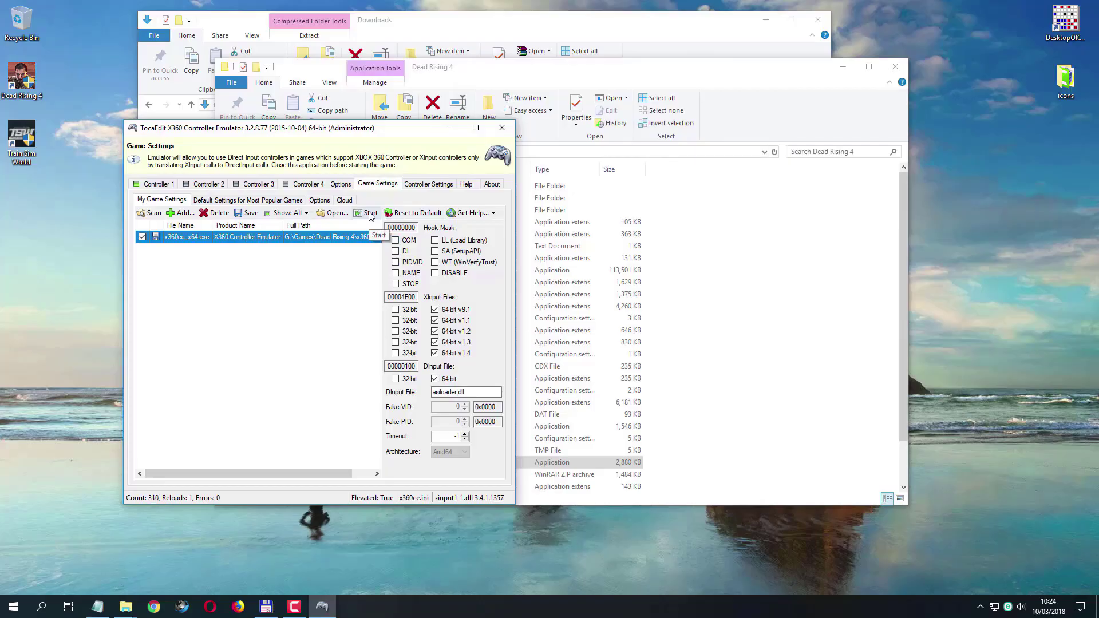
pyautogui.moveTo(379, 130); pyautogui.dragTo(540, 115)
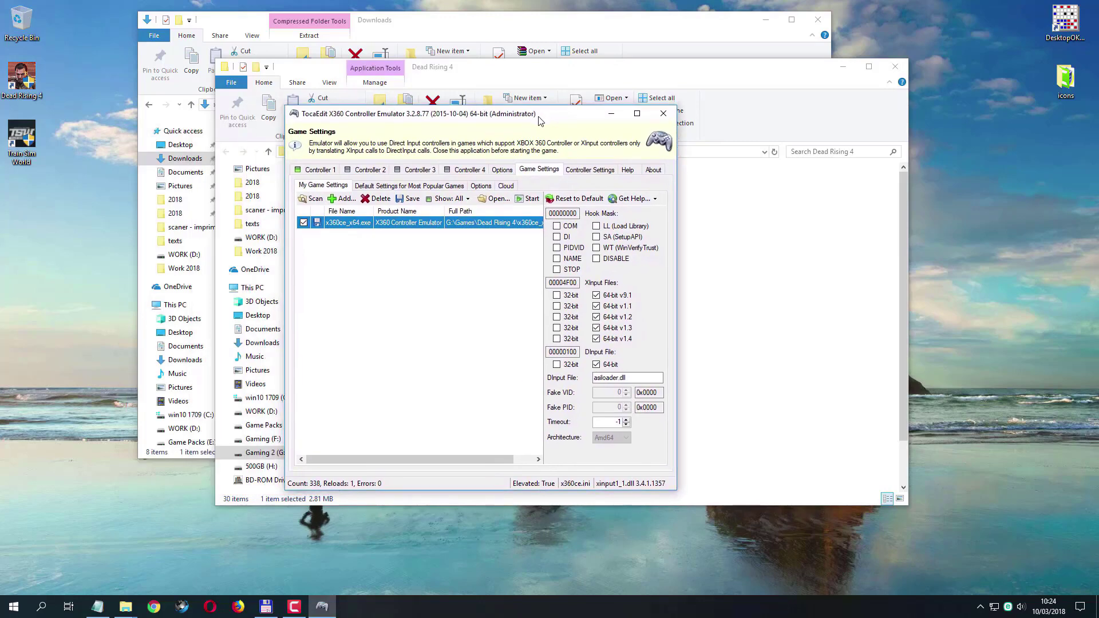
pyautogui.click(663, 113)
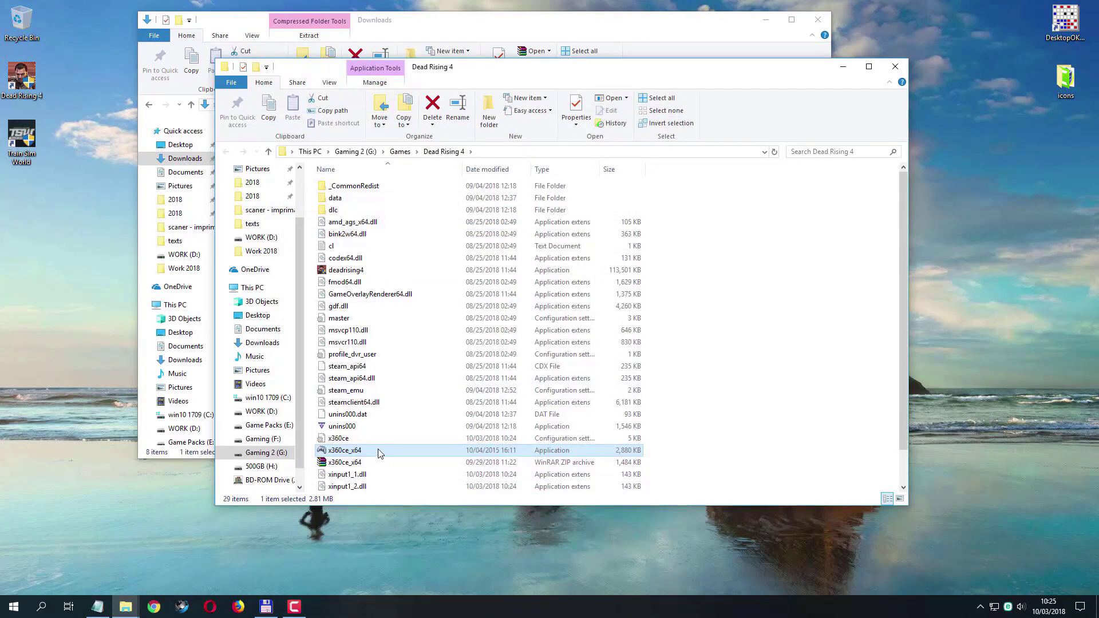
# Start x360ce_x64 once more with administrator rights to show the Controller 1 mapping
pyautogui.rightClick(379, 452)
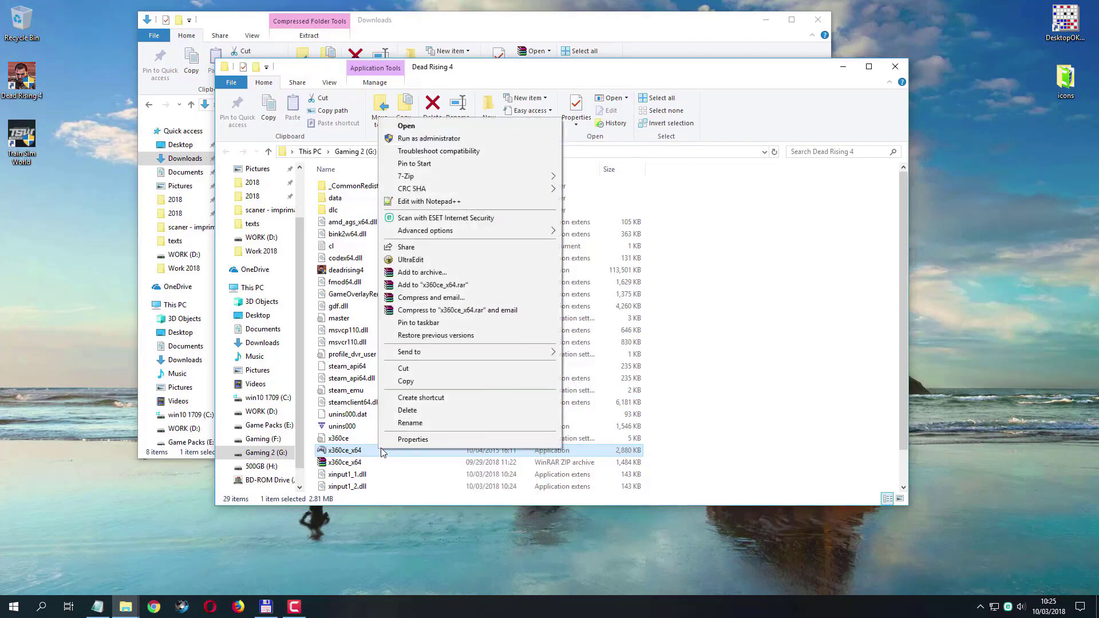
pyautogui.click(514, 140)
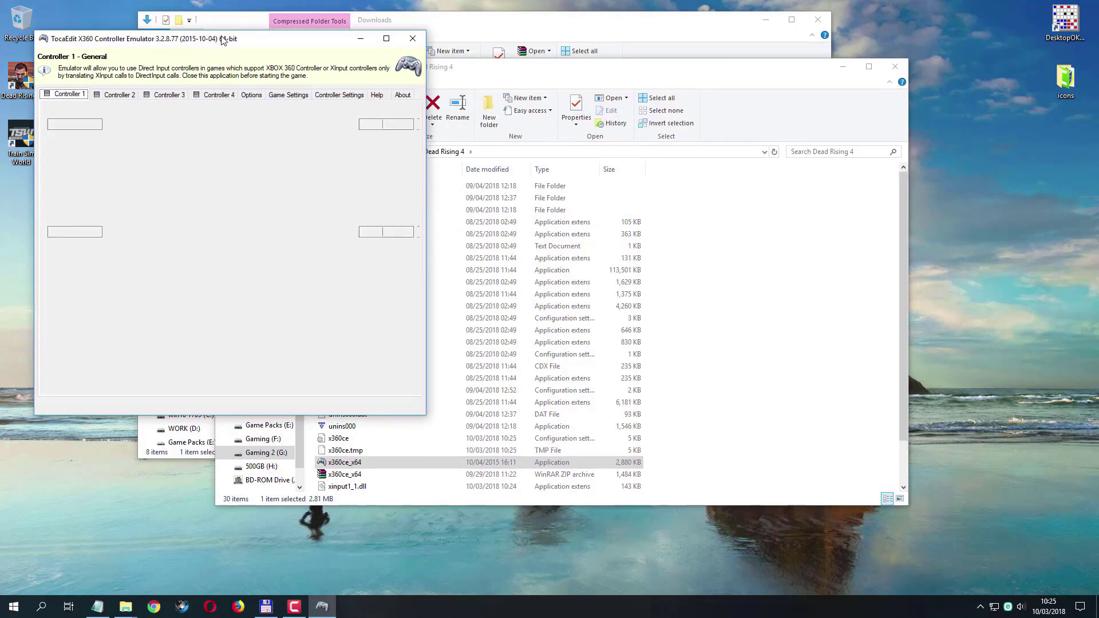
pyautogui.moveTo(223, 39); pyautogui.dragTo(454, 96)
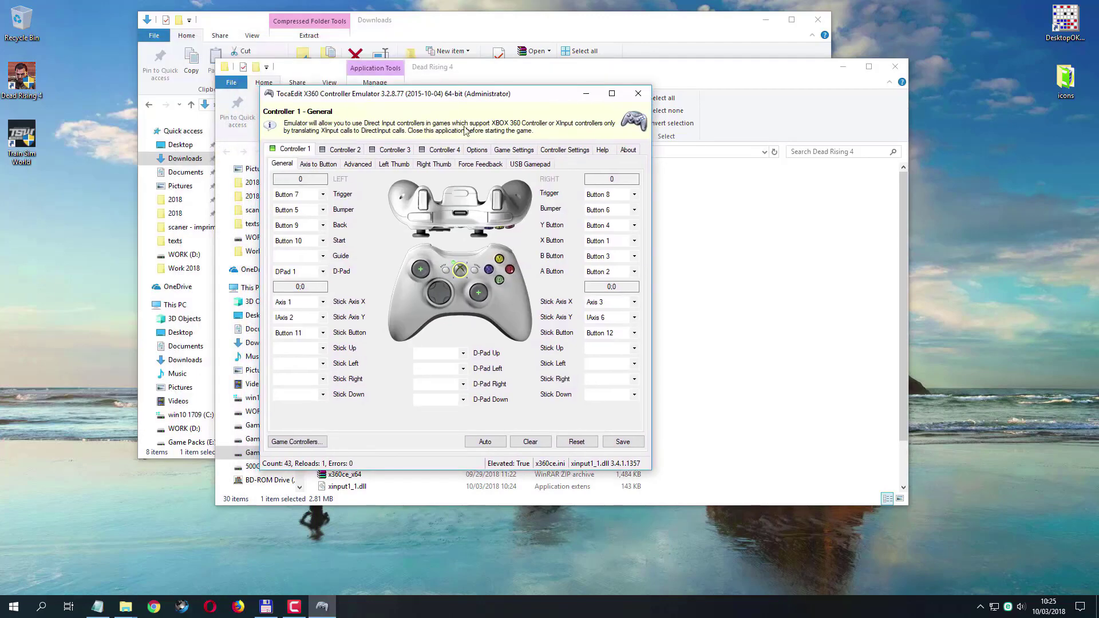
# Load the most popular "XBOX 360 Controller for Windows" preset, A8A93BFD, into the USB Gamepad with deadrising4.exe as the game
pyautogui.click(555, 150)
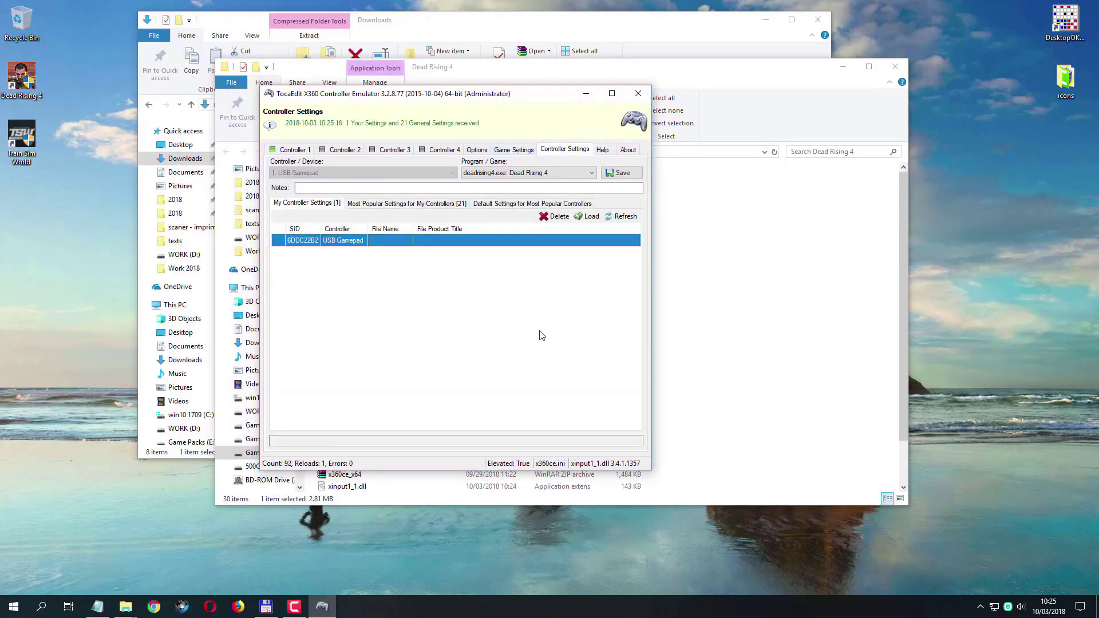
pyautogui.click(592, 173)
pyautogui.click(595, 173)
pyautogui.click(379, 204)
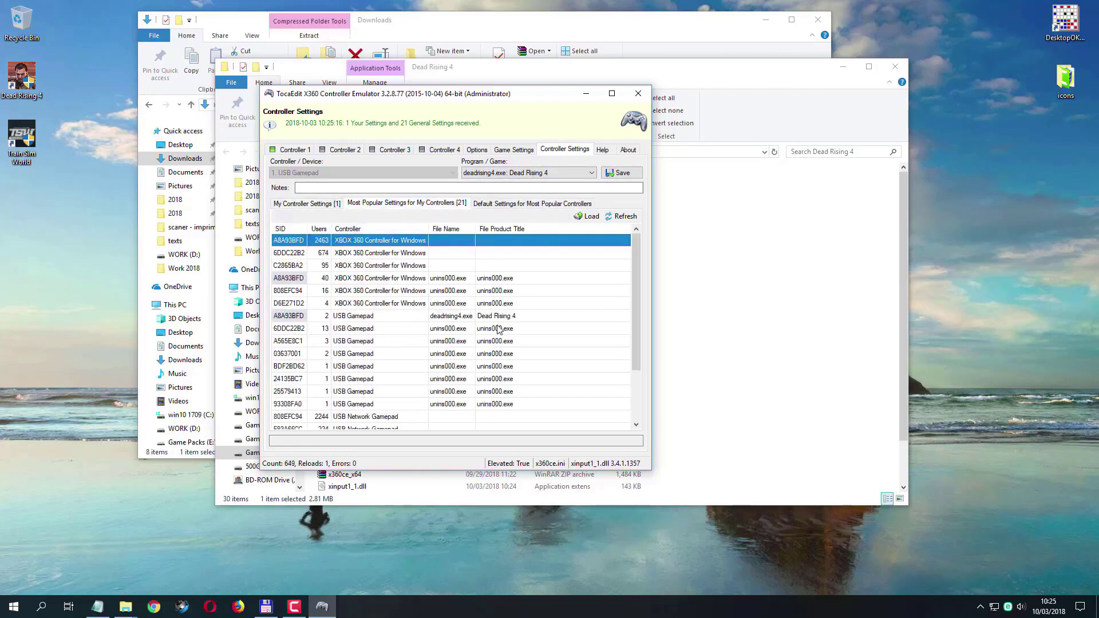
pyautogui.click(585, 218)
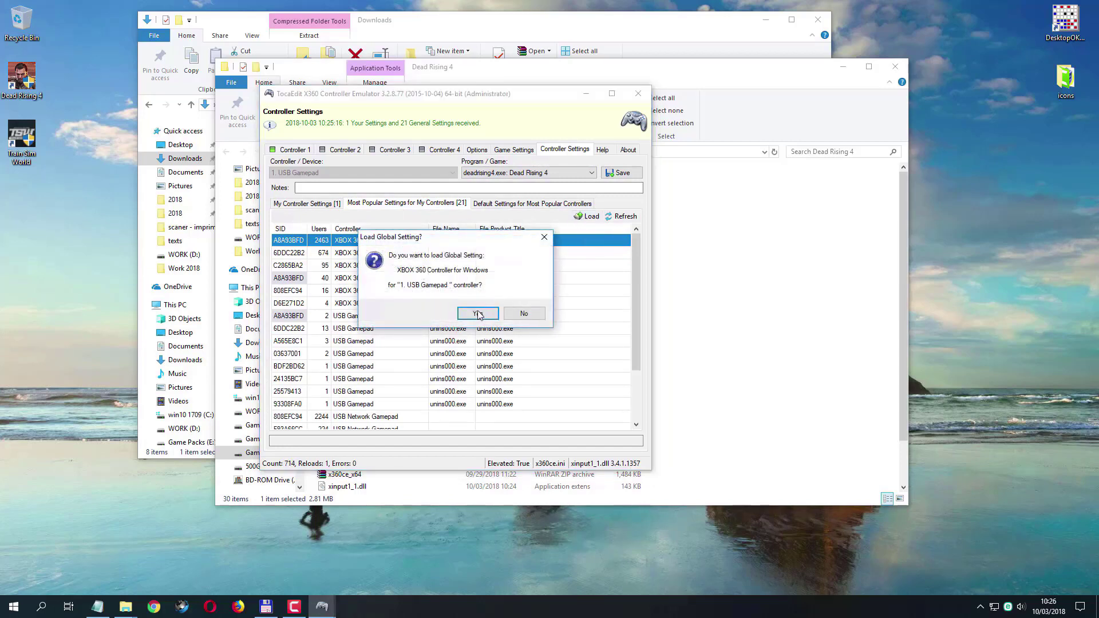
pyautogui.click(477, 318)
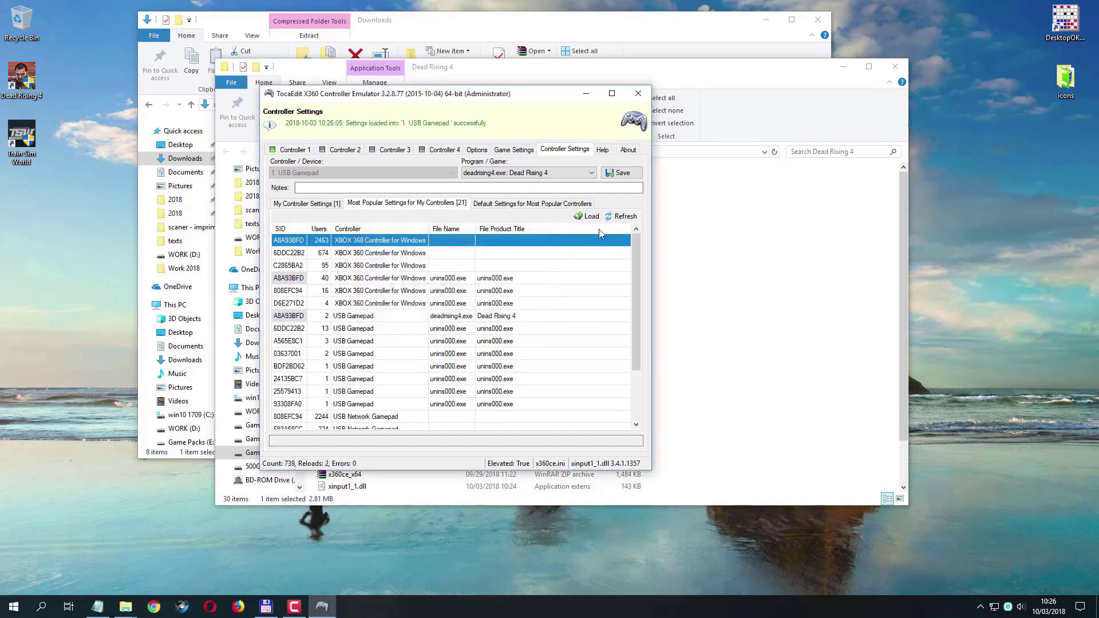
# Save the USB Gamepad controller settings for deadrising4.exe: Dead Rising 4 and close the emulator
pyautogui.click(624, 173)
pyautogui.click(632, 178)
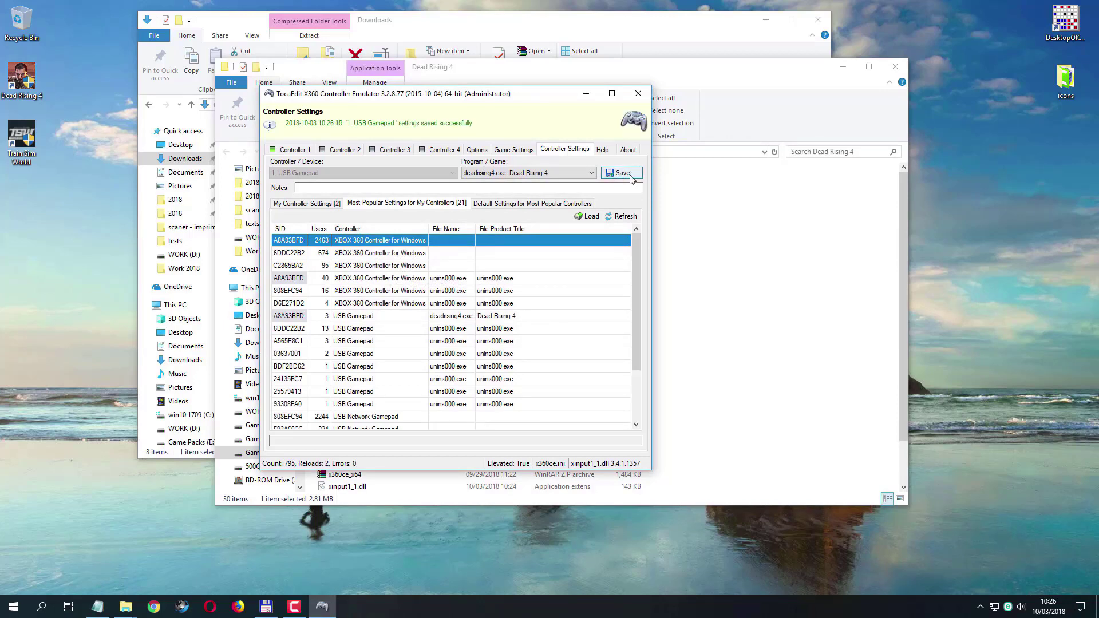
pyautogui.click(502, 149)
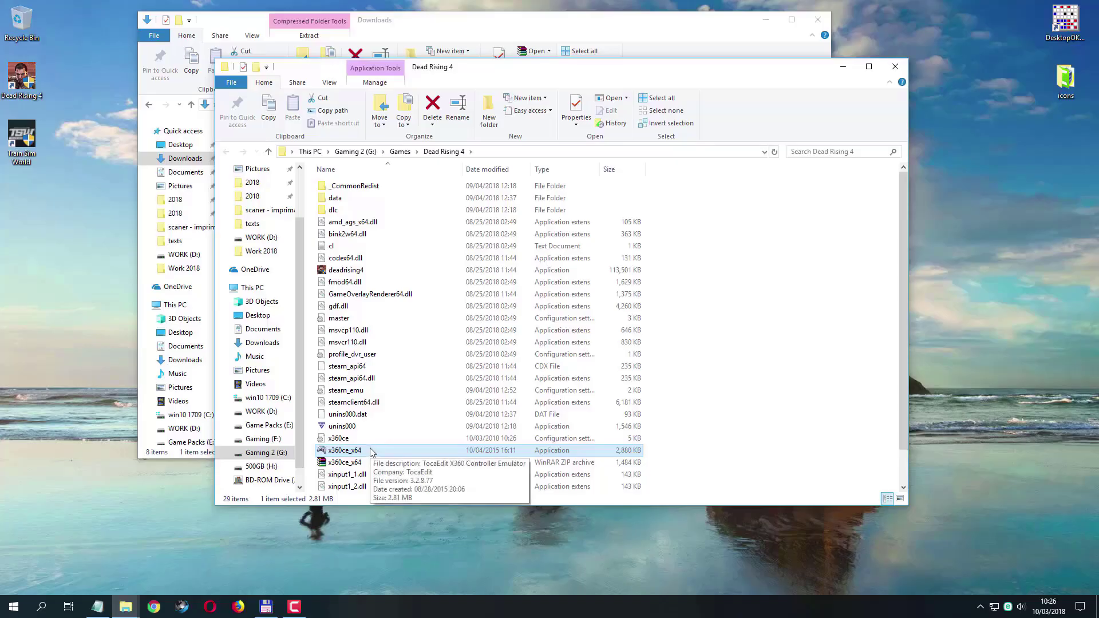
# Run x360ce_x64 from the Dead Rising 4 folder as administrator again and display its game settings
pyautogui.rightClick(371, 451)
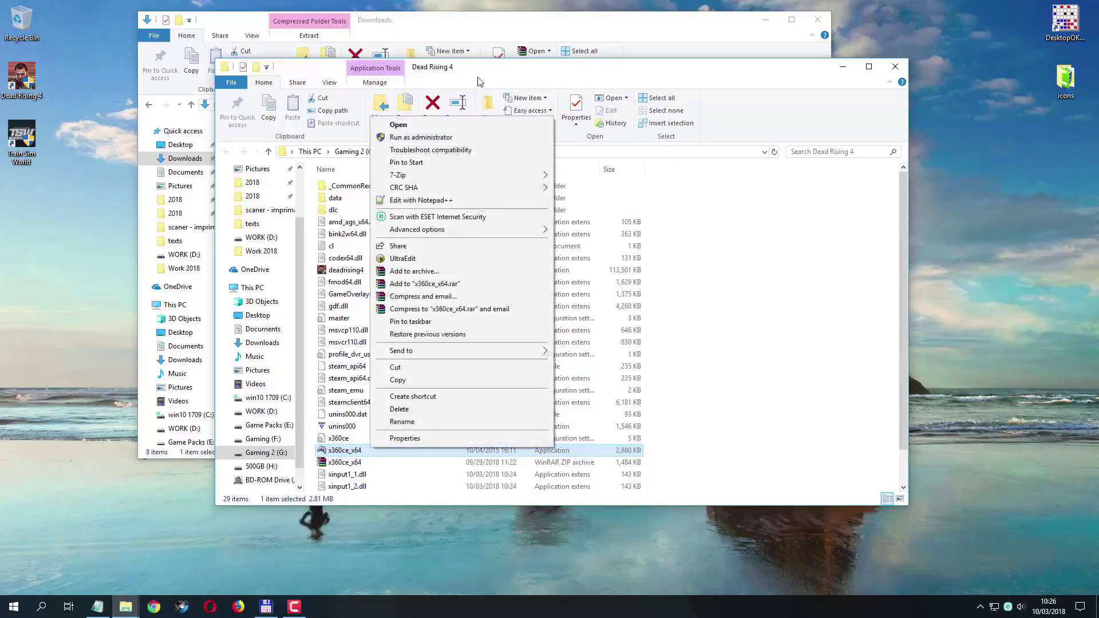
pyautogui.click(436, 138)
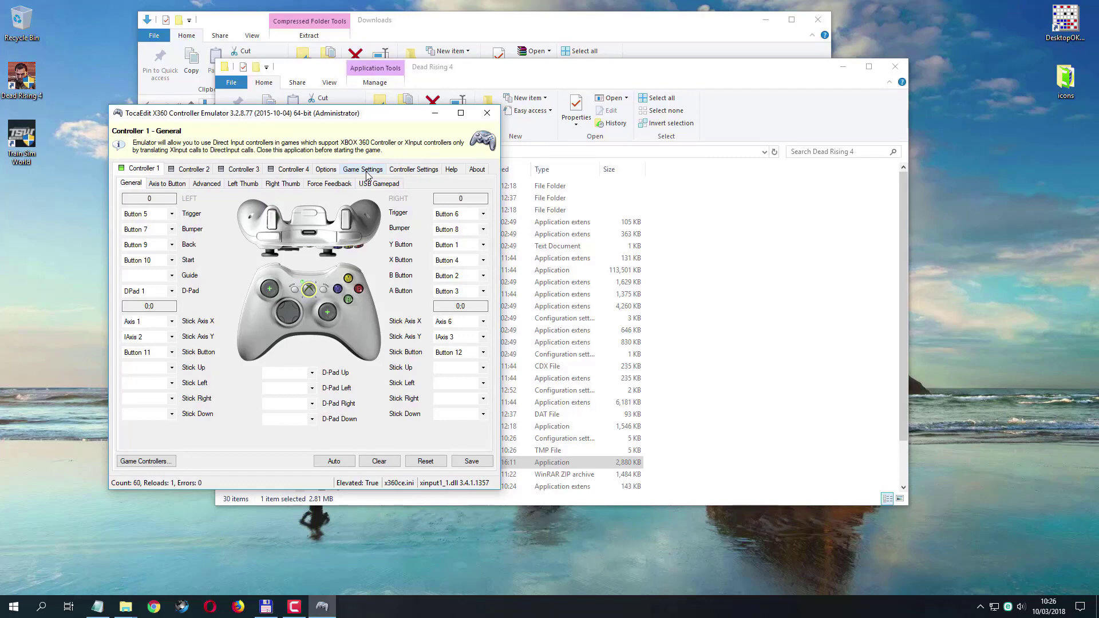
pyautogui.click(367, 172)
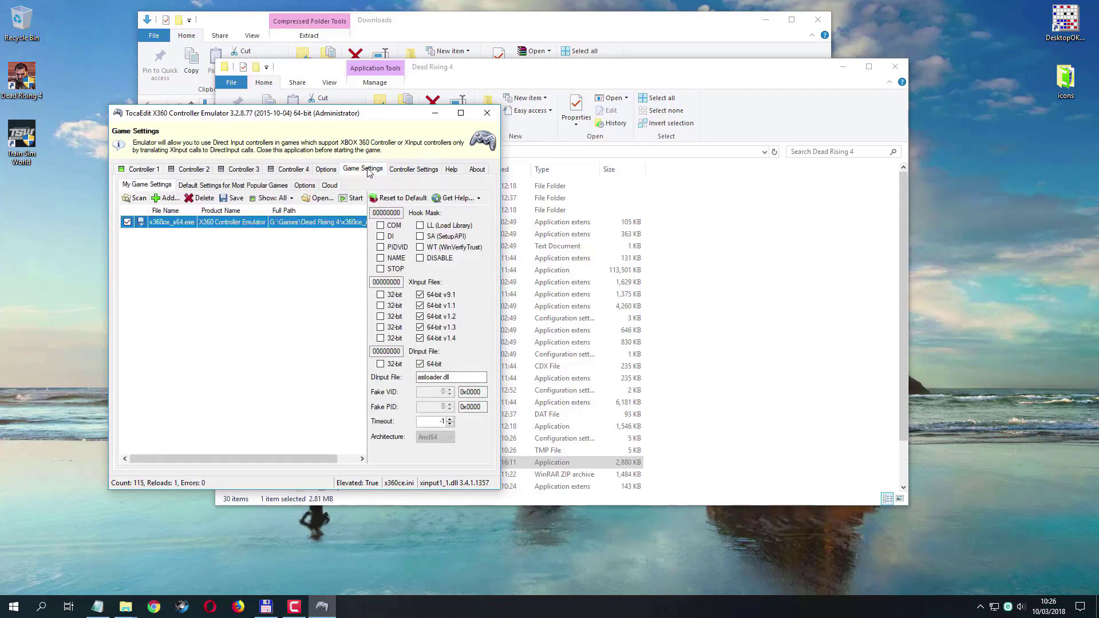
# Switch all five XInput files and the DInput file of x360ce_x64.exe from 64-bit to 32-bit
pyautogui.click(419, 294)
pyautogui.click(379, 294)
pyautogui.click(380, 305)
pyautogui.click(379, 316)
pyautogui.click(380, 327)
pyautogui.click(380, 337)
pyautogui.click(388, 366)
# Enable the COM, DI, PIDVID, NAME, LL, SA and WT hook masks, save the game settings and close the emulator
pyautogui.click(394, 226)
pyautogui.click(392, 237)
pyautogui.click(394, 247)
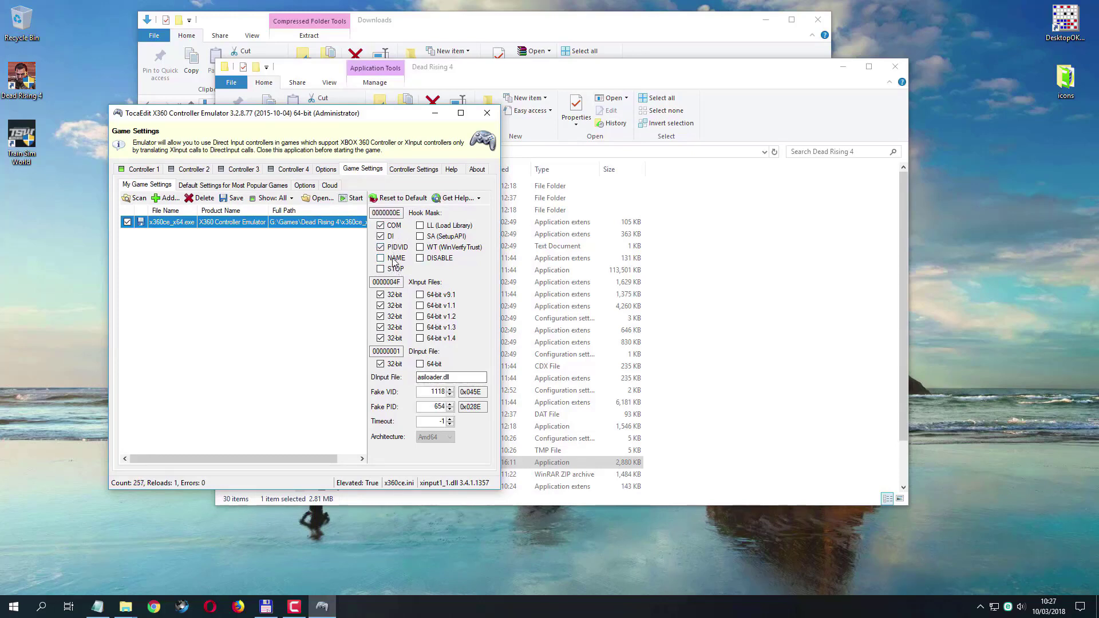
pyautogui.click(394, 262)
pyautogui.click(444, 227)
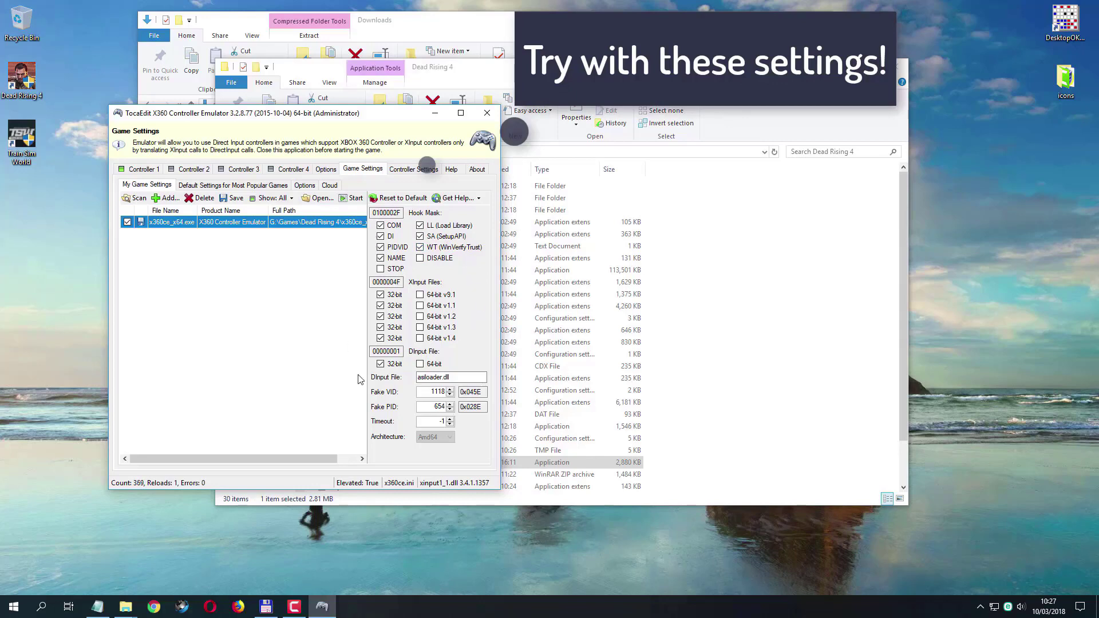
pyautogui.click(235, 199)
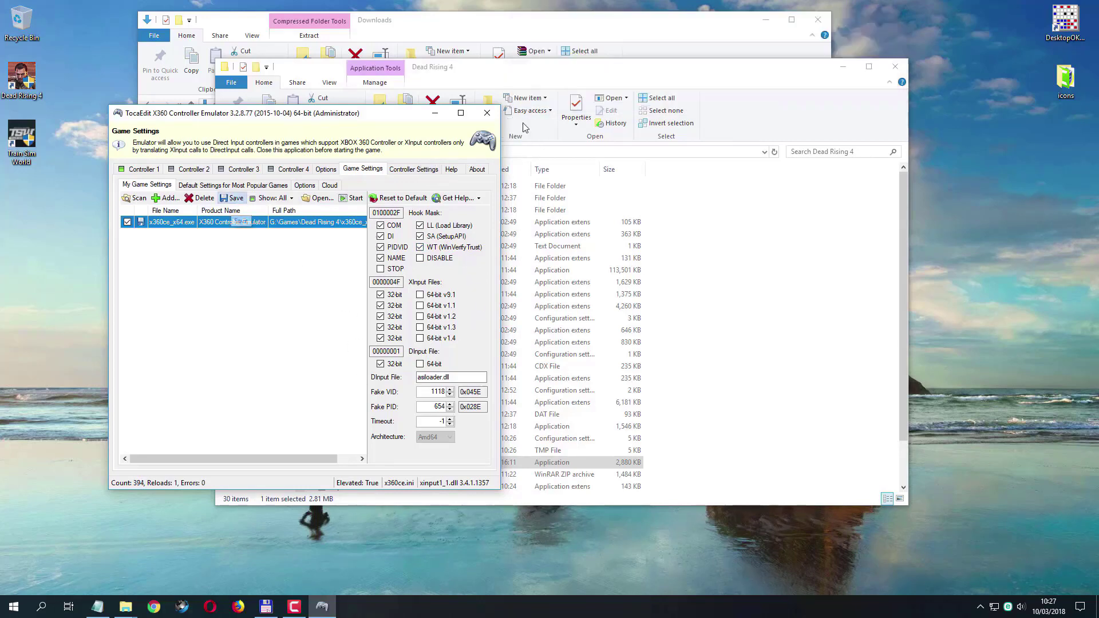
pyautogui.click(489, 120)
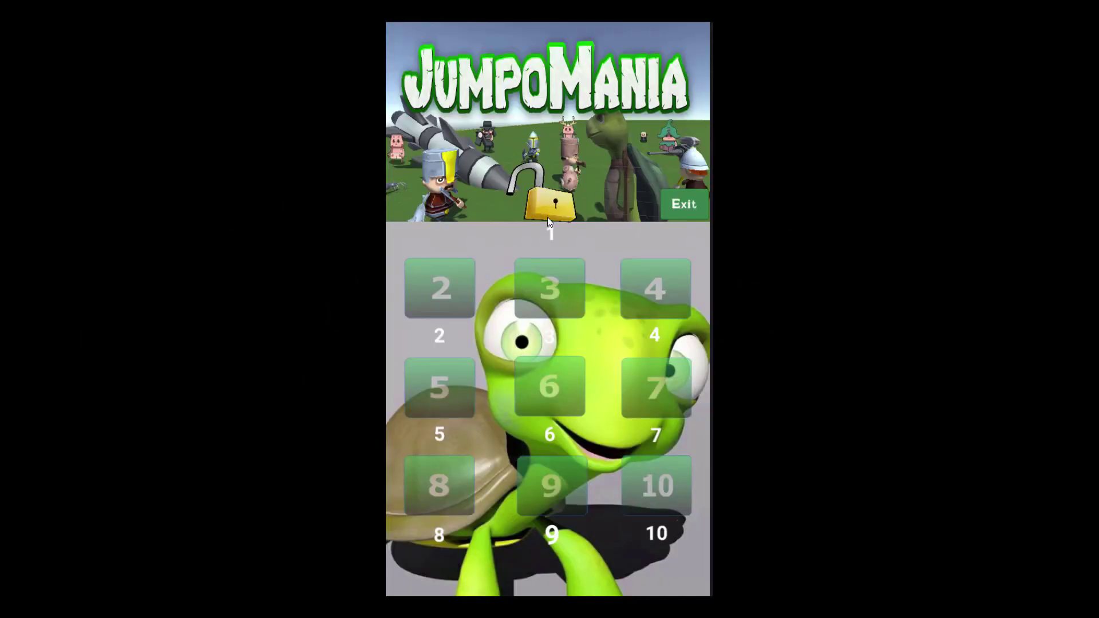
pyautogui.click(544, 238)
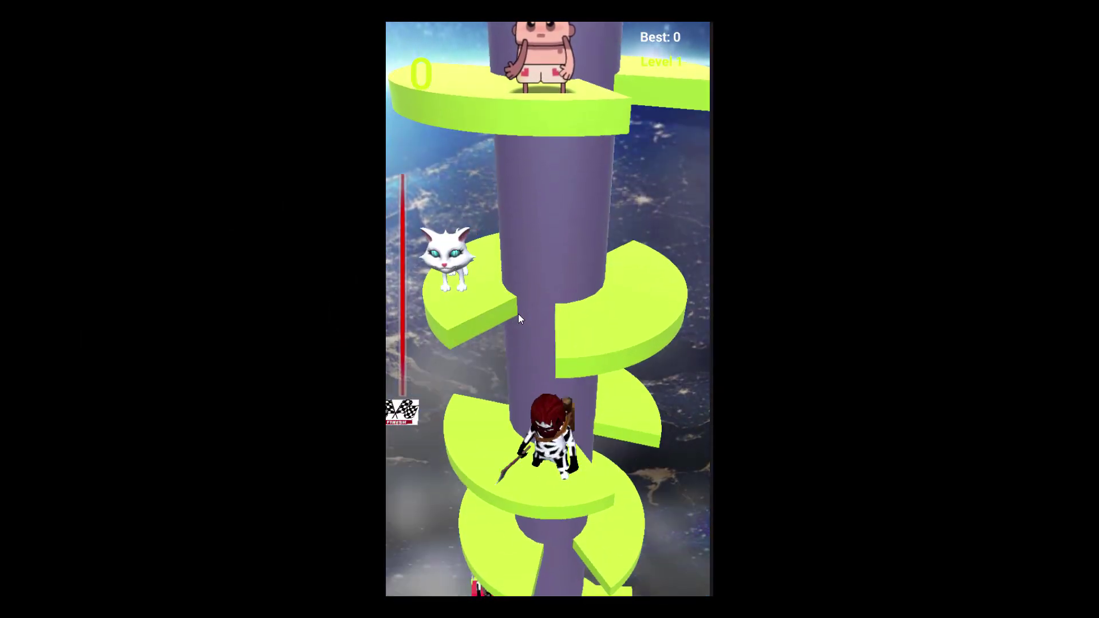
pyautogui.moveTo(526, 314); pyautogui.dragTo(441, 309)
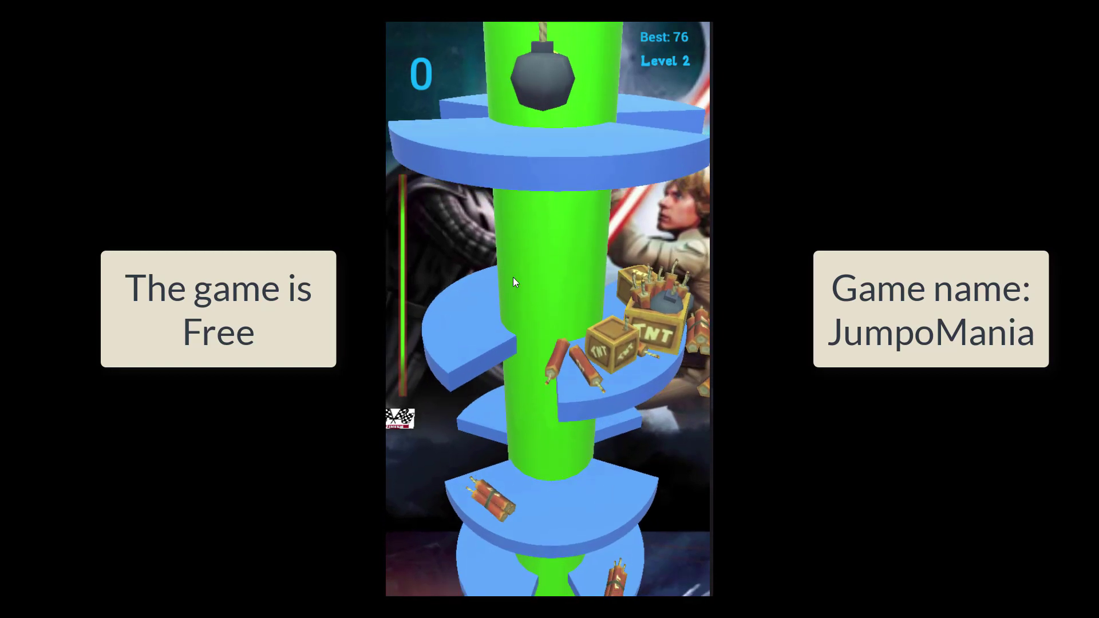
pyautogui.moveTo(568, 278); pyautogui.dragTo(696, 293)
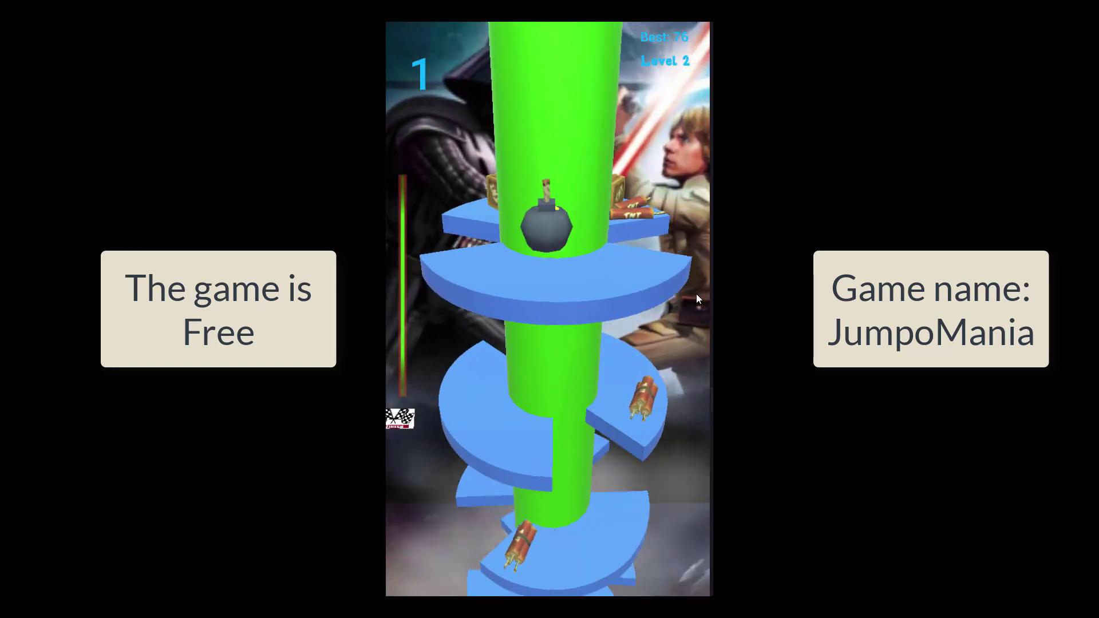
pyautogui.moveTo(495, 319); pyautogui.dragTo(559, 348)
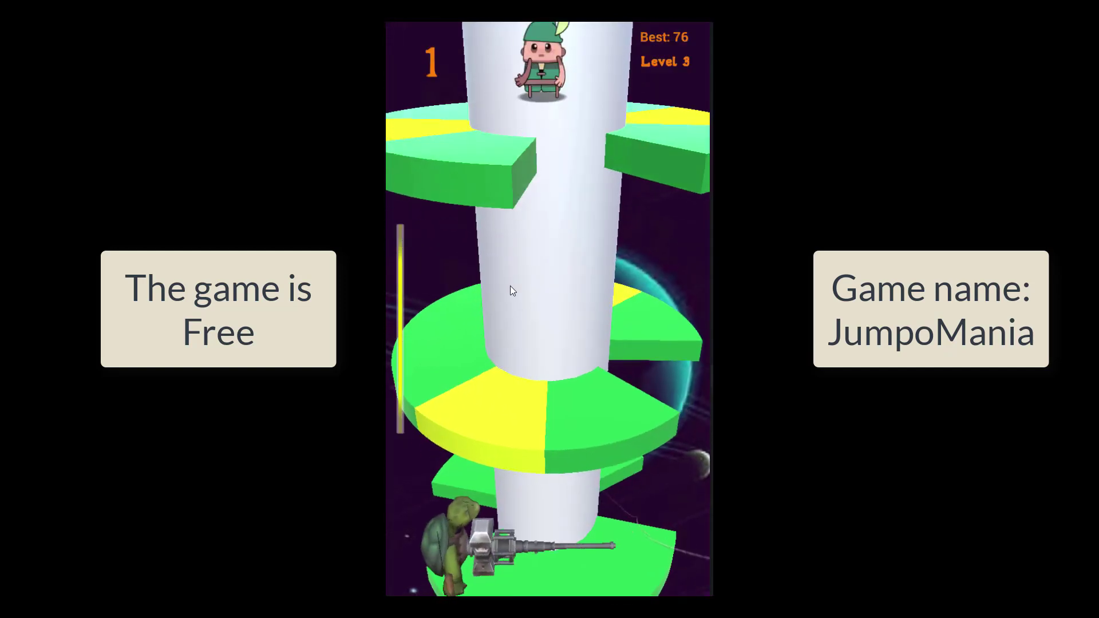